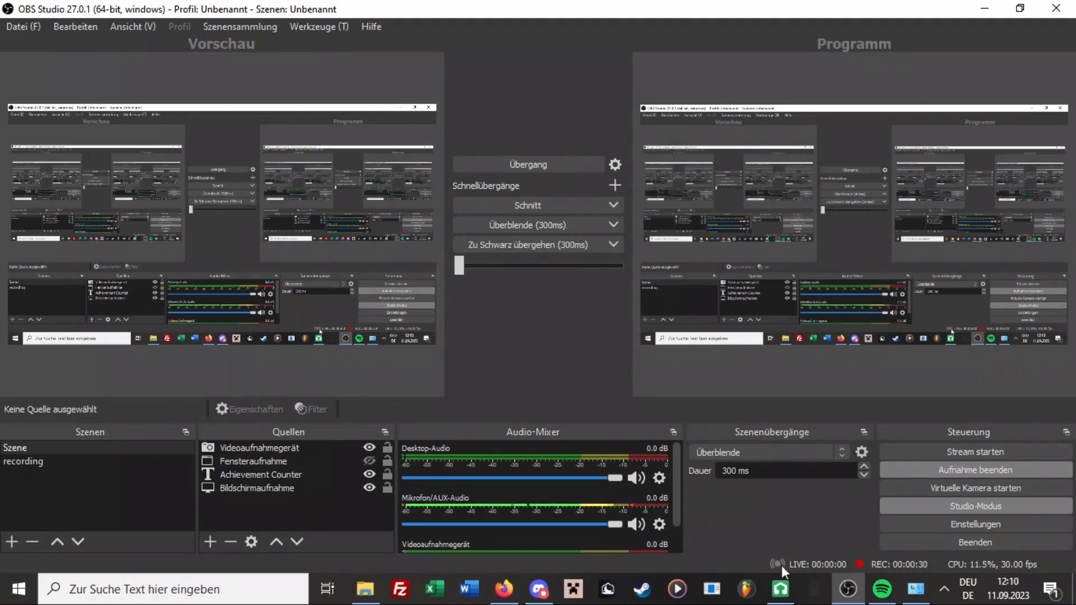
# Switch to LMMS and show Pattern 0 in a maximized Pattern Editor.
pyautogui.click(780, 588)
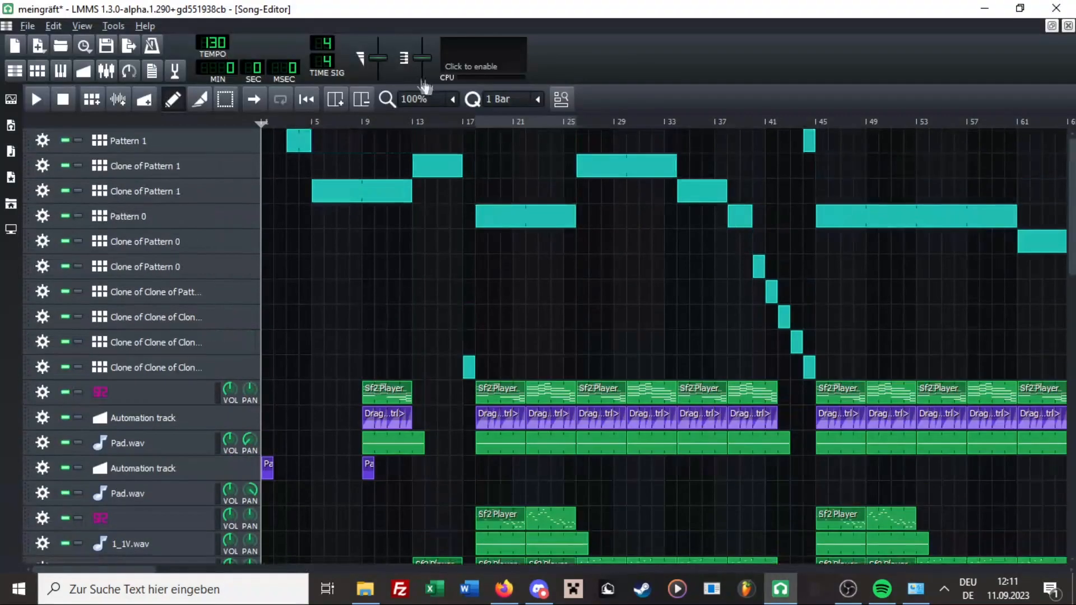
pyautogui.doubleClick(379, 188)
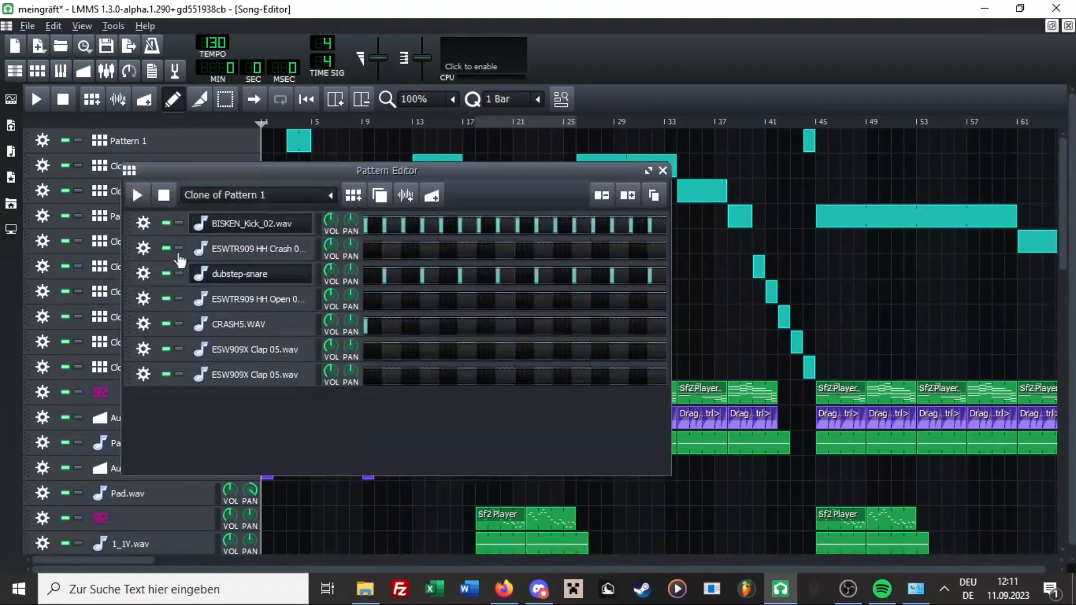
pyautogui.click(331, 195)
pyautogui.click(299, 267)
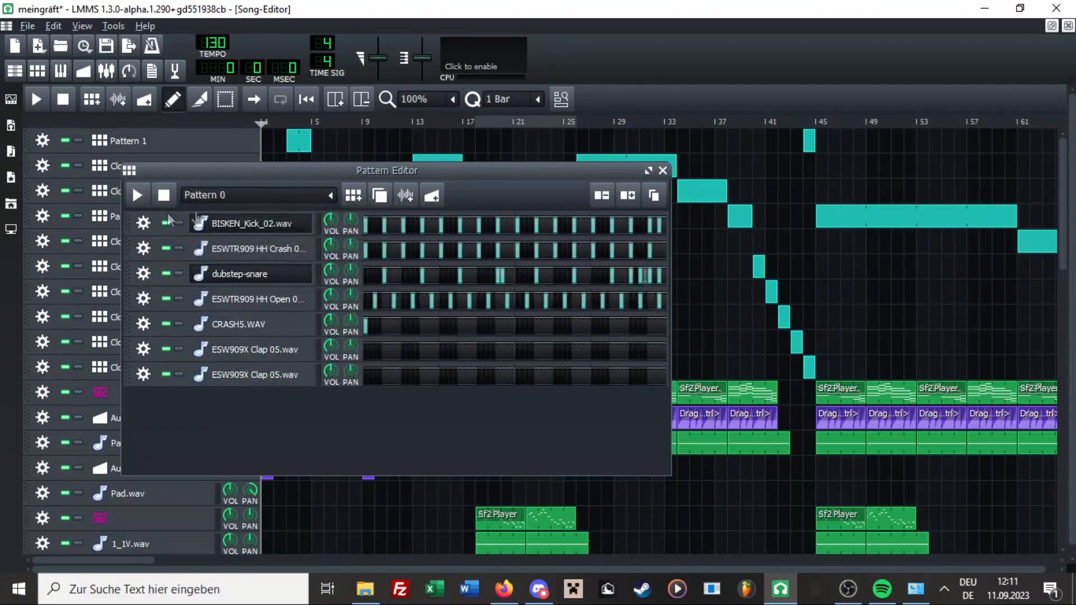
pyautogui.click(648, 170)
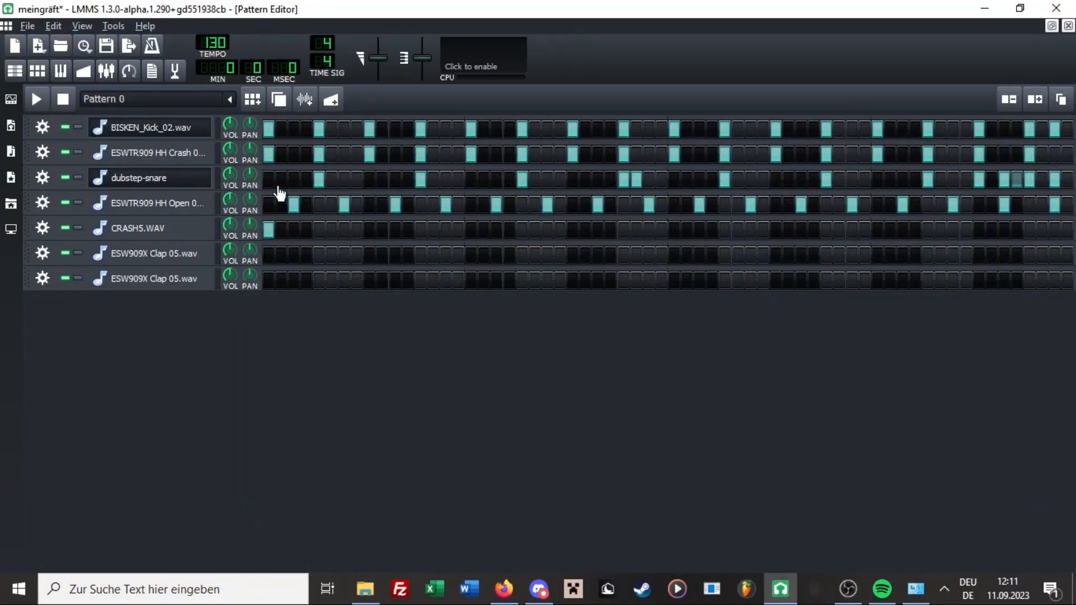
# Solo and play the BISKEN_Kick_02.wav track, switching its Equalizer effect off and back on.
pyautogui.click(79, 127)
pyautogui.press('space')
pyautogui.click(106, 130)
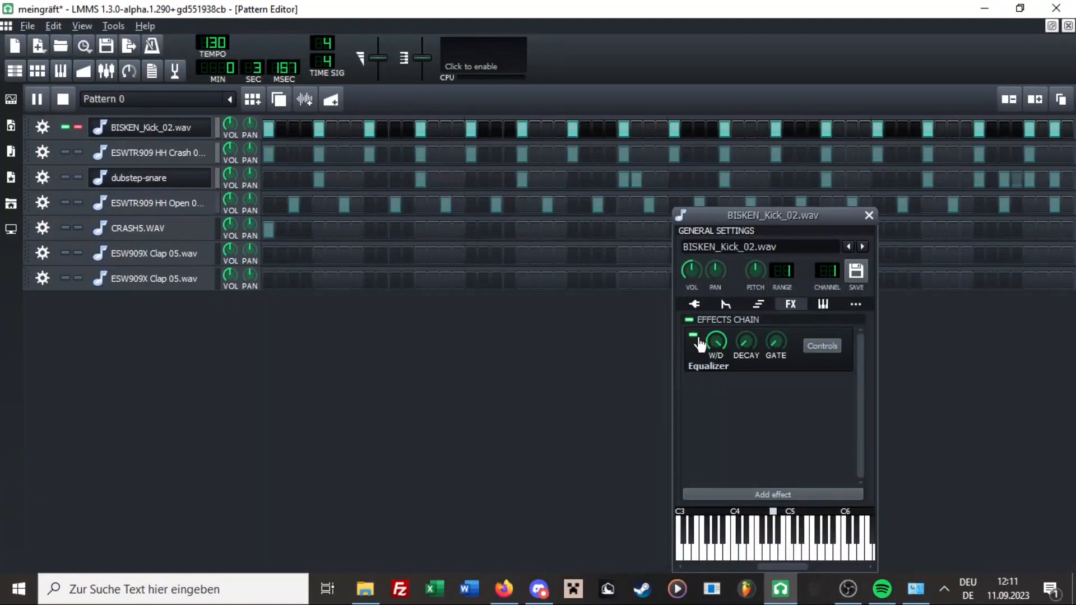
pyautogui.click(698, 337)
pyautogui.click(698, 339)
pyautogui.click(398, 385)
pyautogui.press('space')
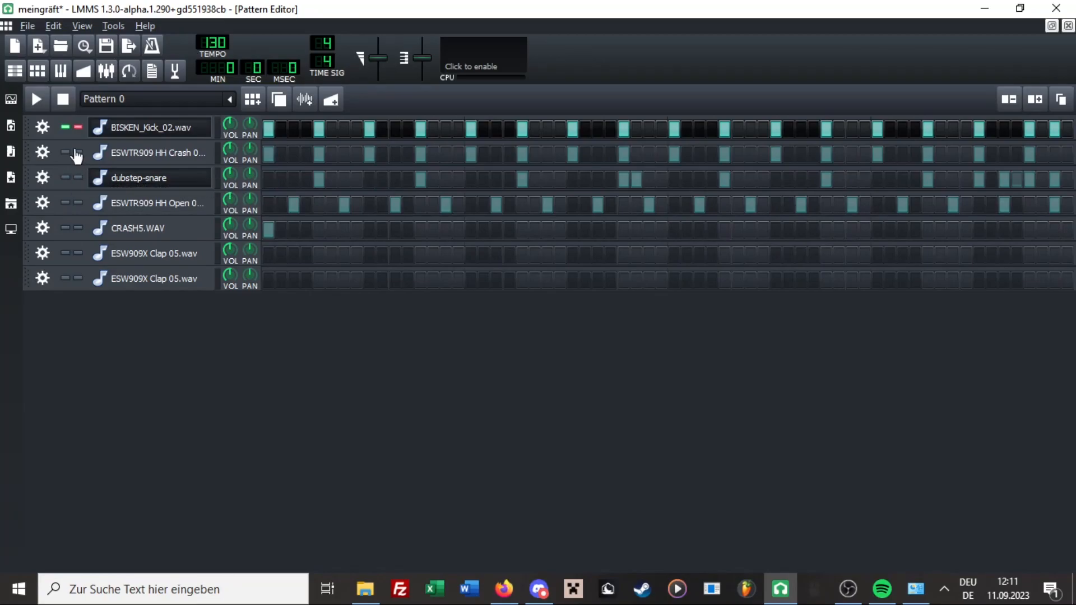
# Audition the ESWTR909 HH Crash track and the dubstep-snare track, each soloed in turn.
pyautogui.click(78, 153)
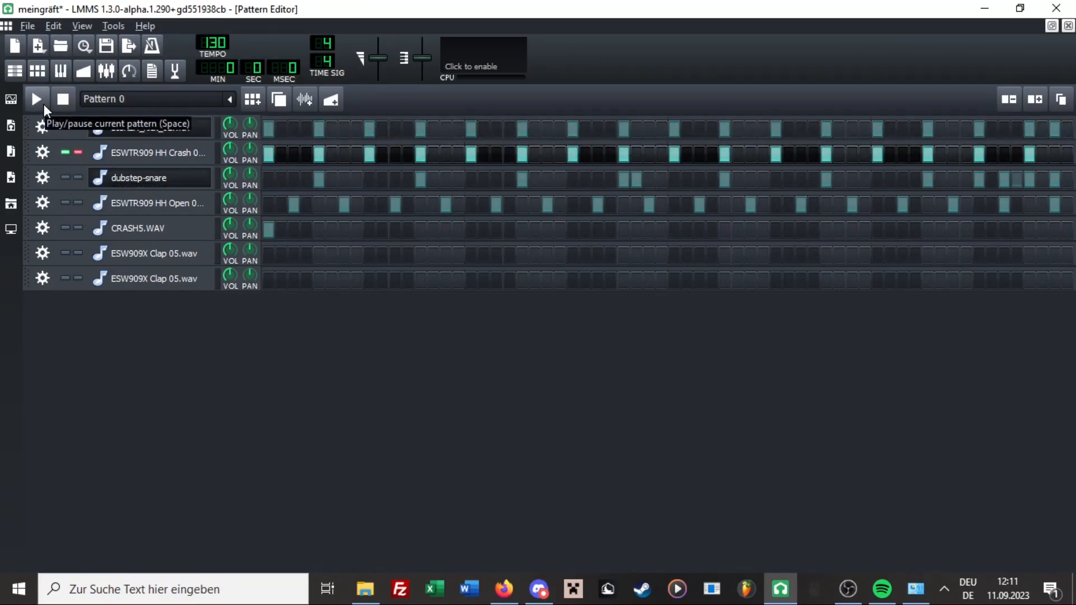
pyautogui.click(43, 105)
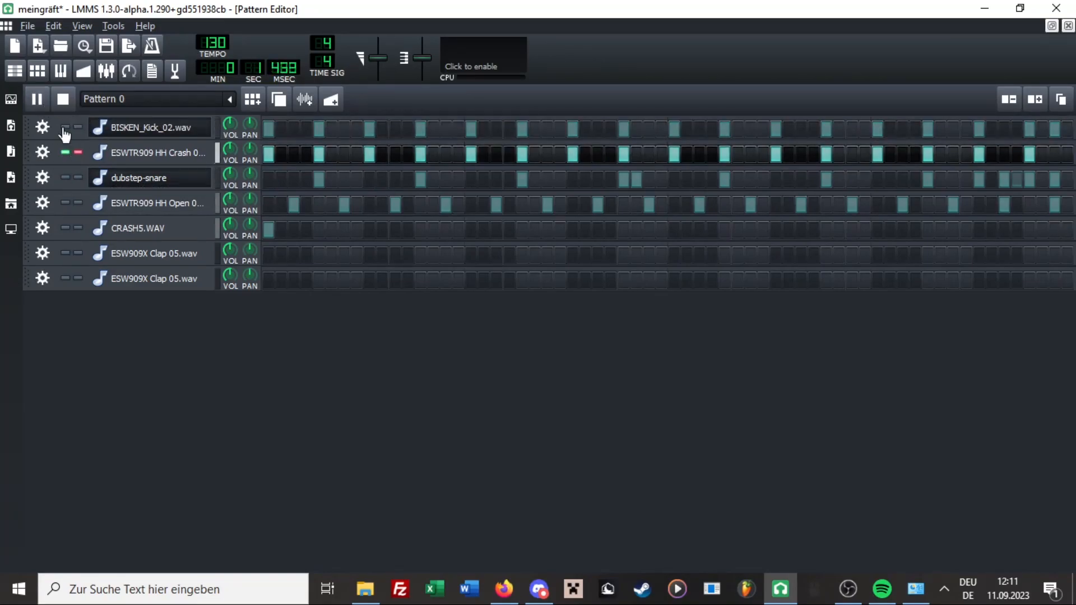
pyautogui.click(78, 152)
pyautogui.click(78, 153)
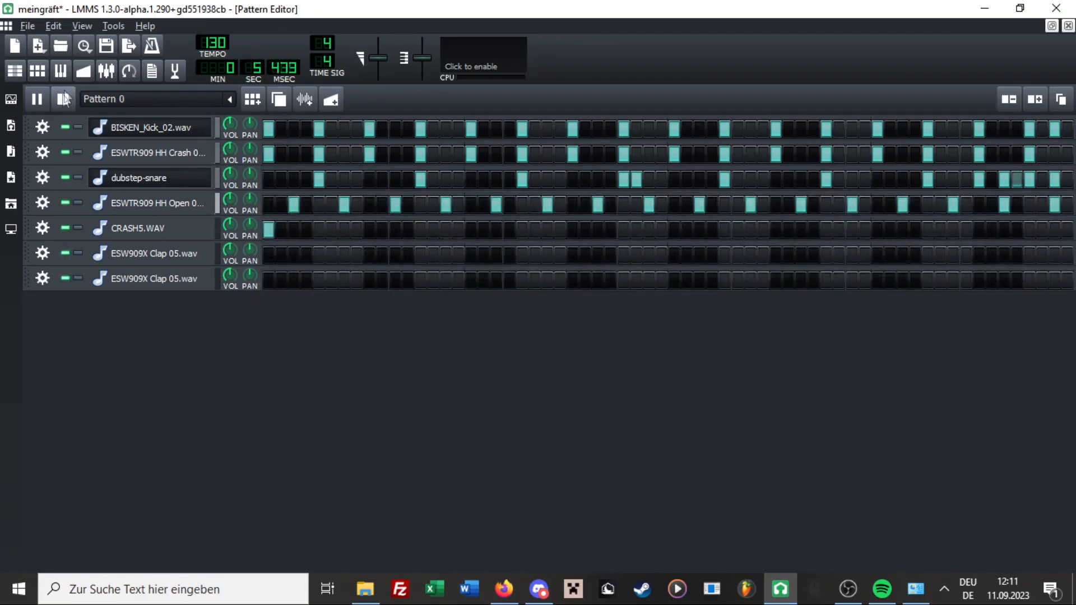
pyautogui.click(78, 178)
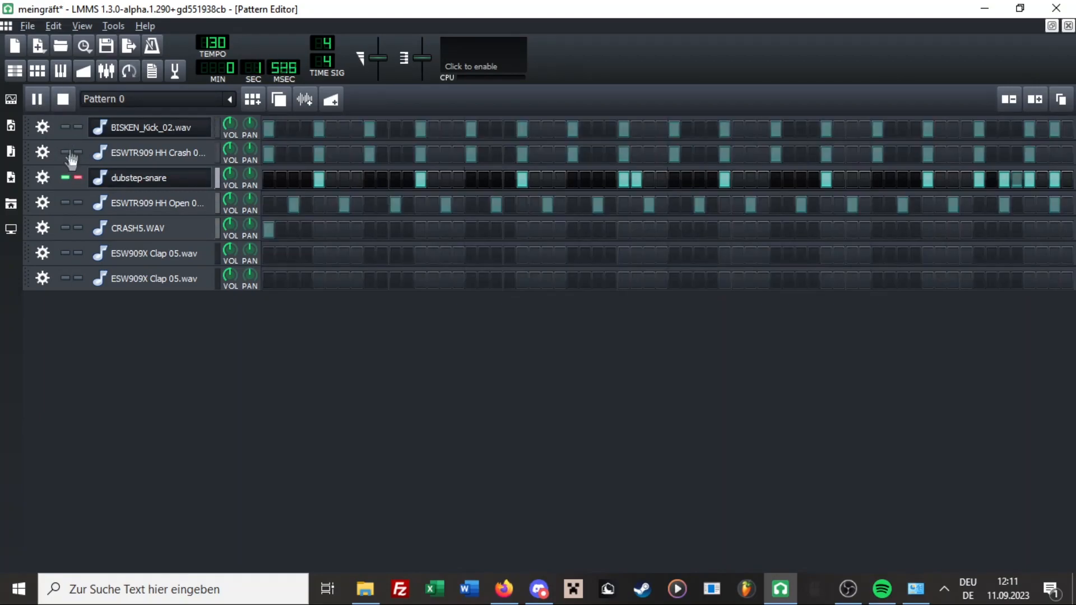
pyautogui.click(59, 109)
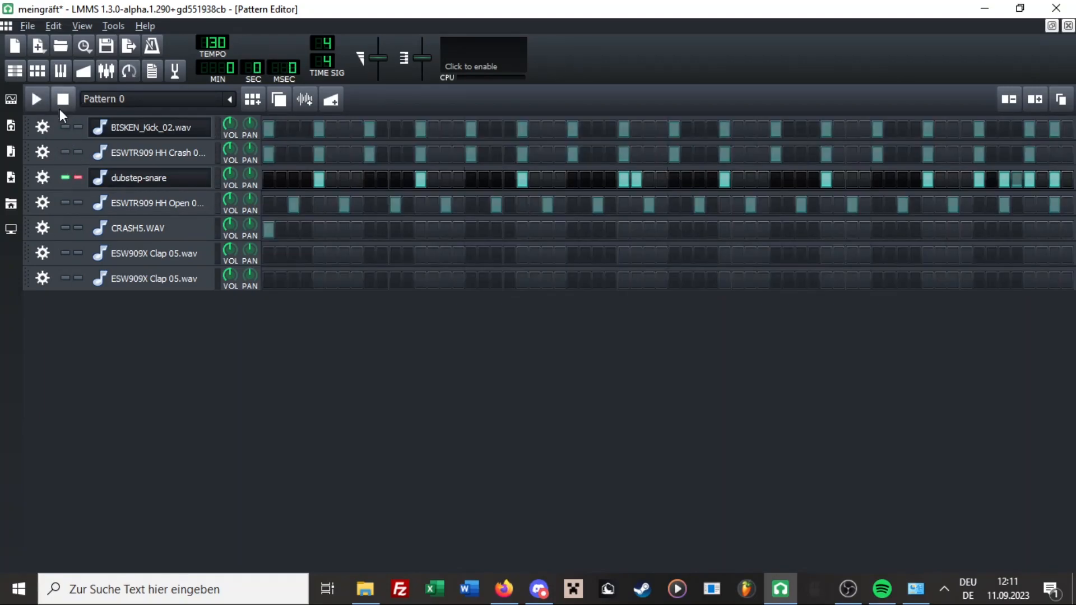
# Solo and play the ESWTR909 HH Open track, and unmute the HH Crash track alongside it.
pyautogui.click(78, 202)
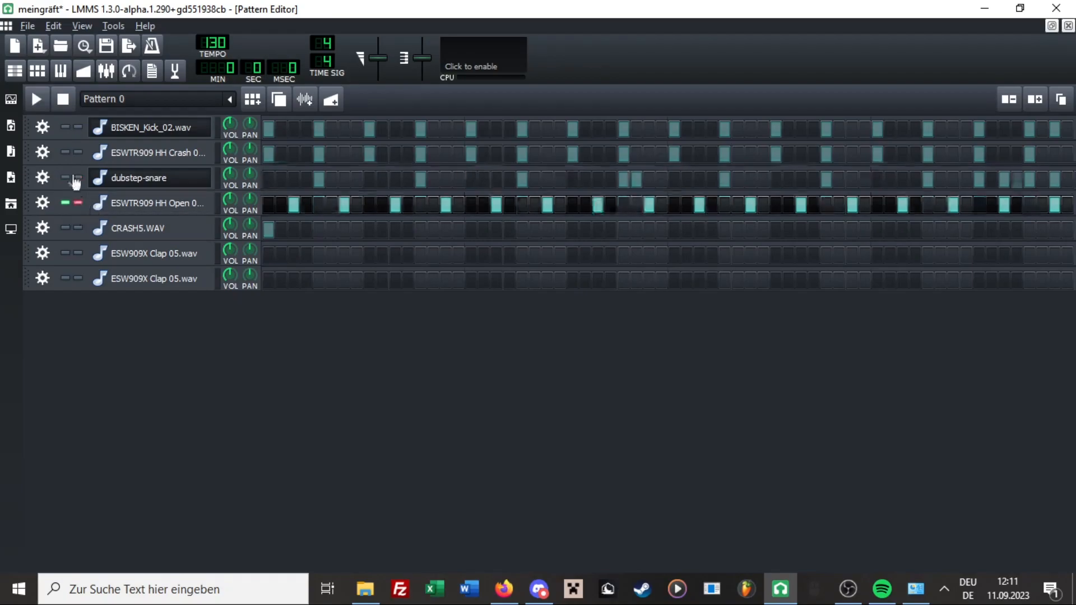
pyautogui.click(37, 99)
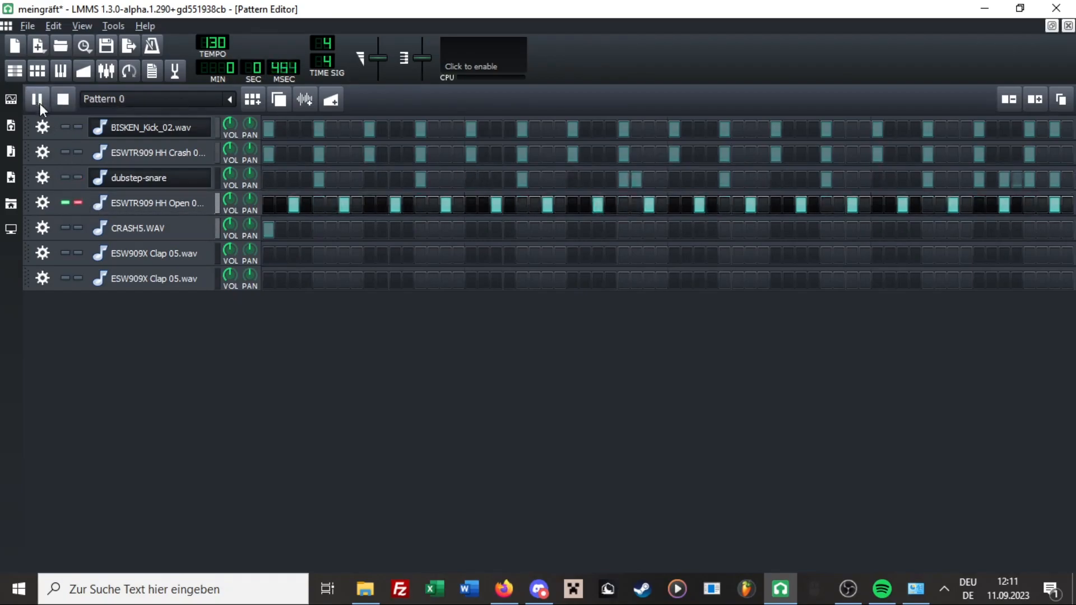
pyautogui.press('space')
pyautogui.click(65, 152)
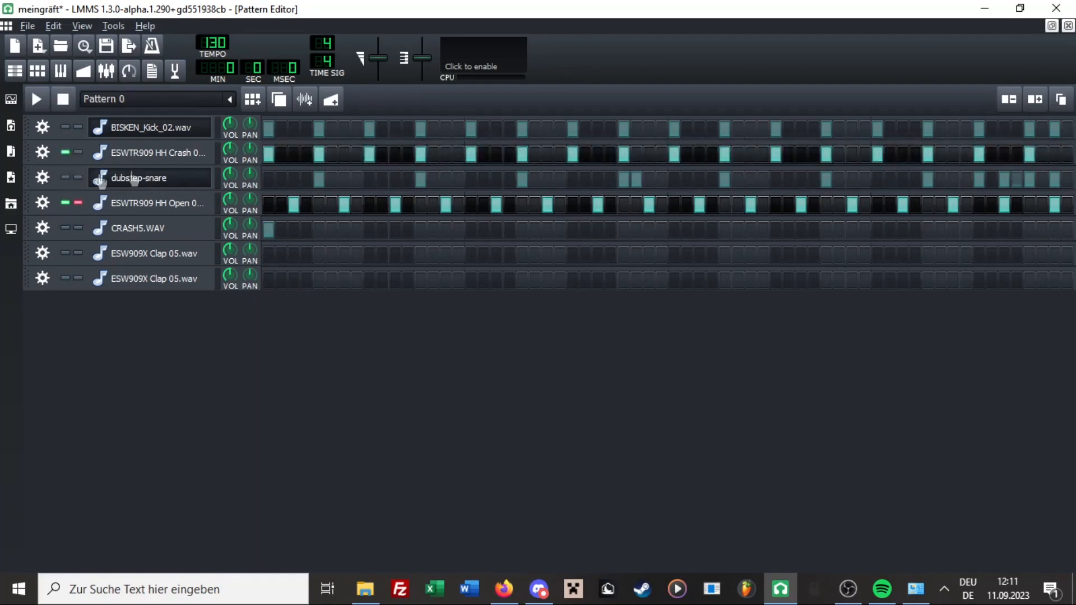
# Solo and play the CRASH5.WAV track, solo each clap track in turn, and restore all tracks to unsoloed.
pyautogui.click(79, 227)
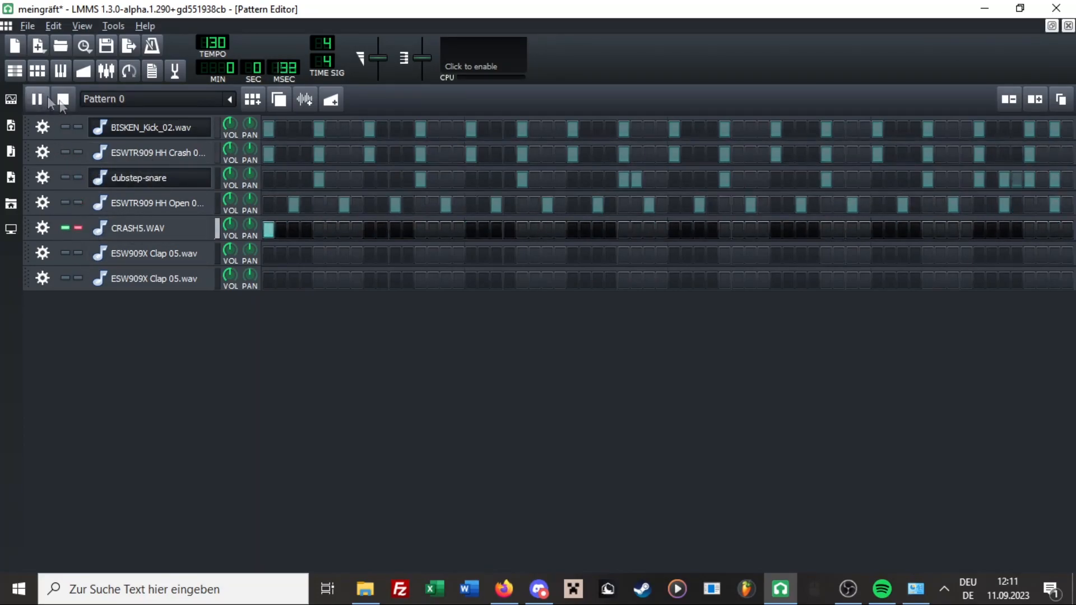
pyautogui.click(79, 262)
pyautogui.click(79, 278)
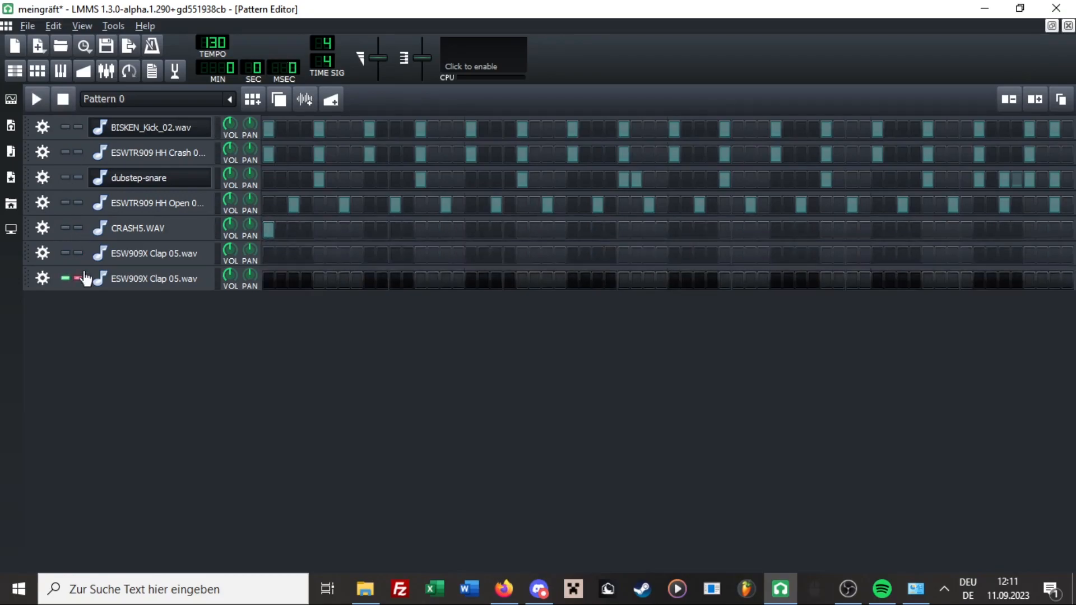
pyautogui.click(79, 278)
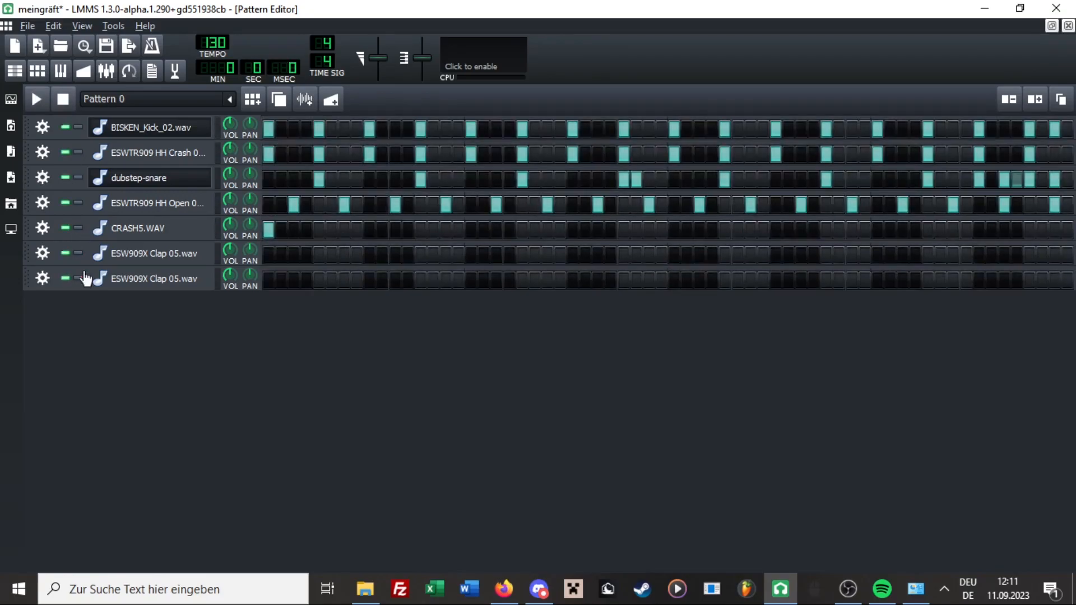
# Inspect the instrument settings of both ESW909X Clap 05.wav tracks and close the second one's window.
pyautogui.click(196, 257)
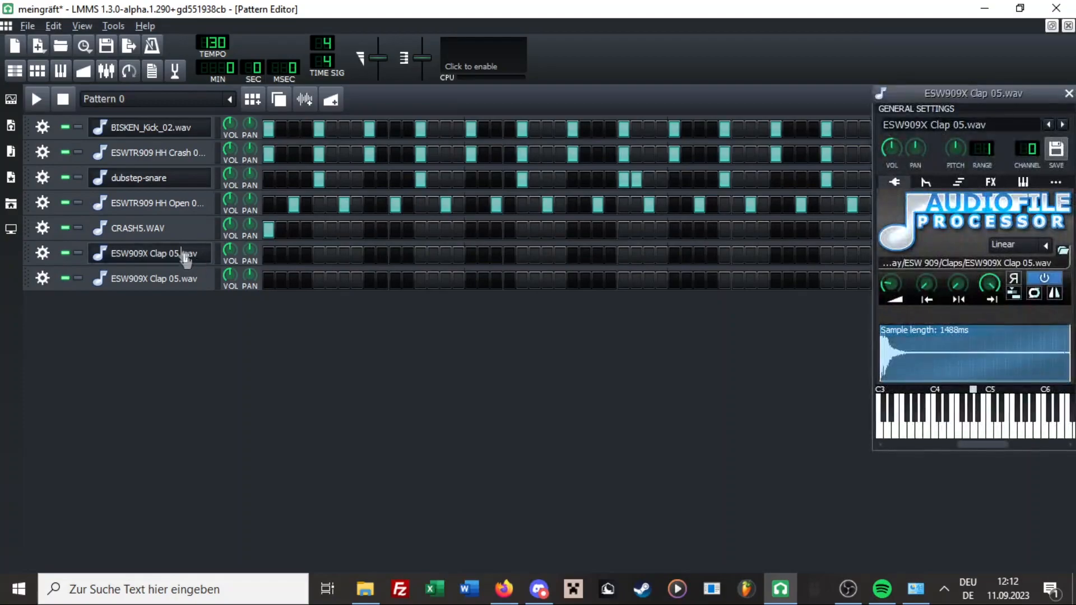
pyautogui.click(187, 279)
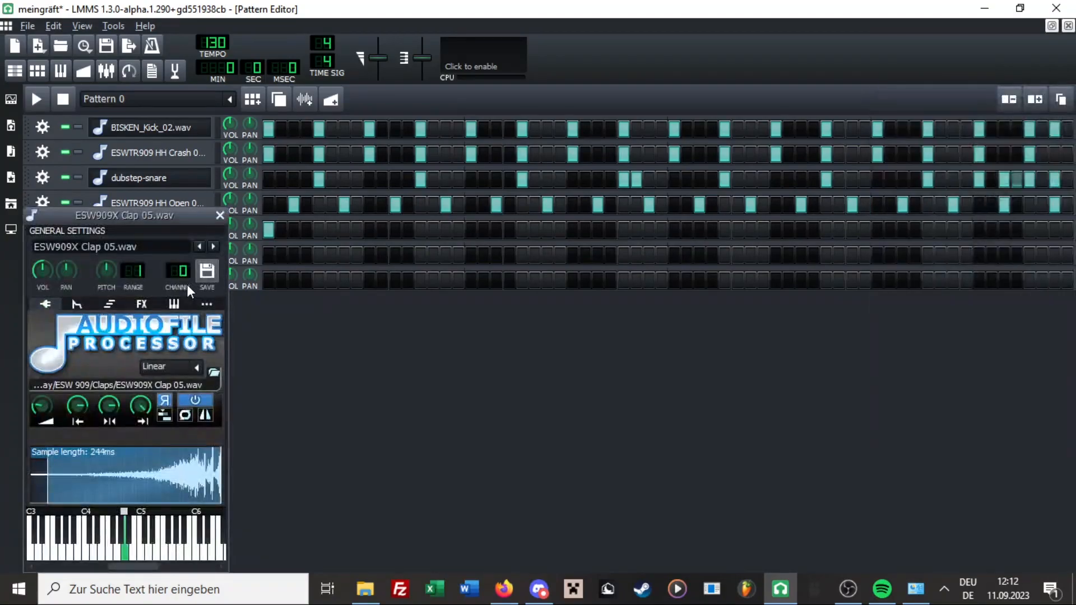
pyautogui.click(219, 217)
# Open Pattern 1 from its first clip in the Song Editor and audition it and its clones.
pyautogui.click(1068, 26)
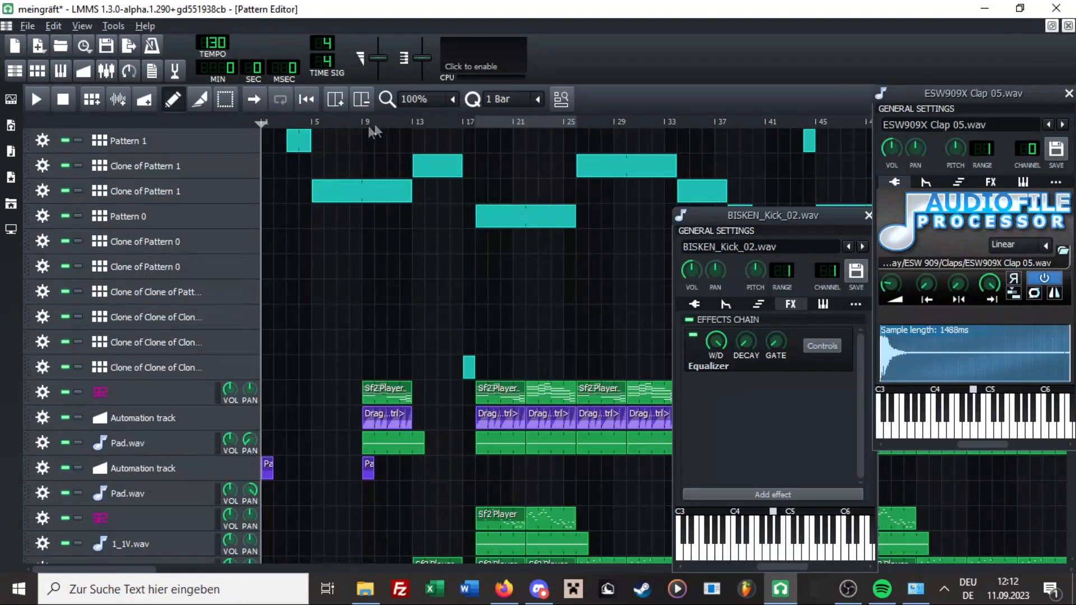
pyautogui.doubleClick(299, 145)
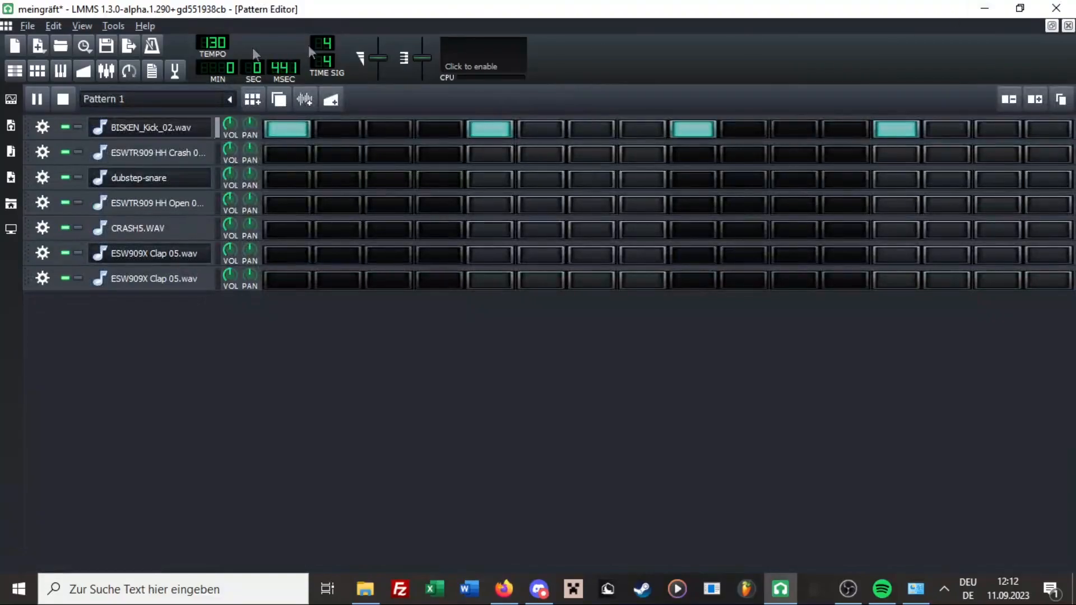
pyautogui.scroll(-1, 191, 106)
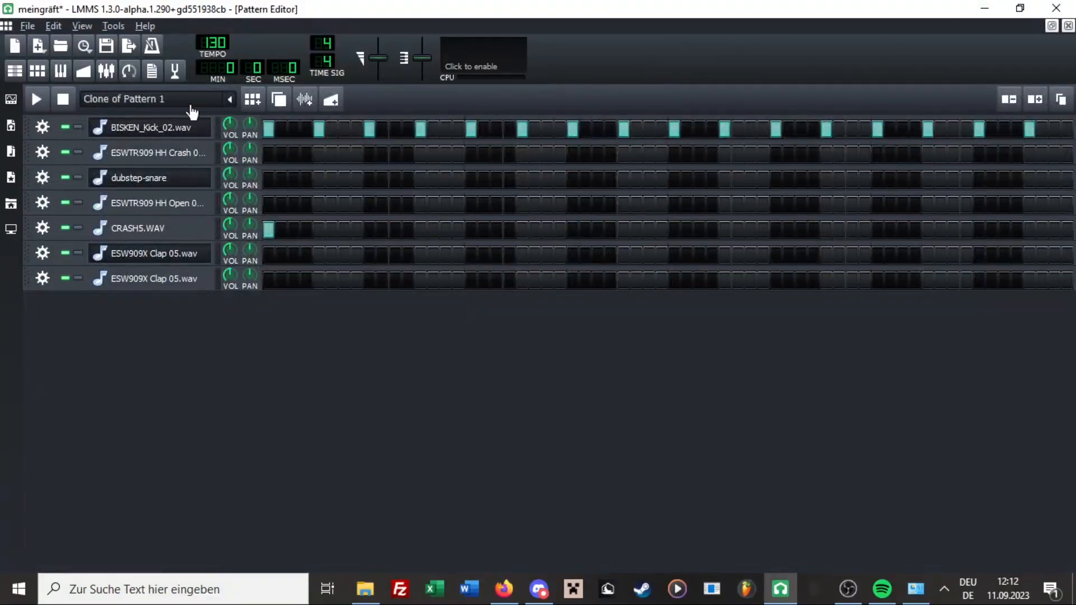
pyautogui.press('space')
pyautogui.press('space')
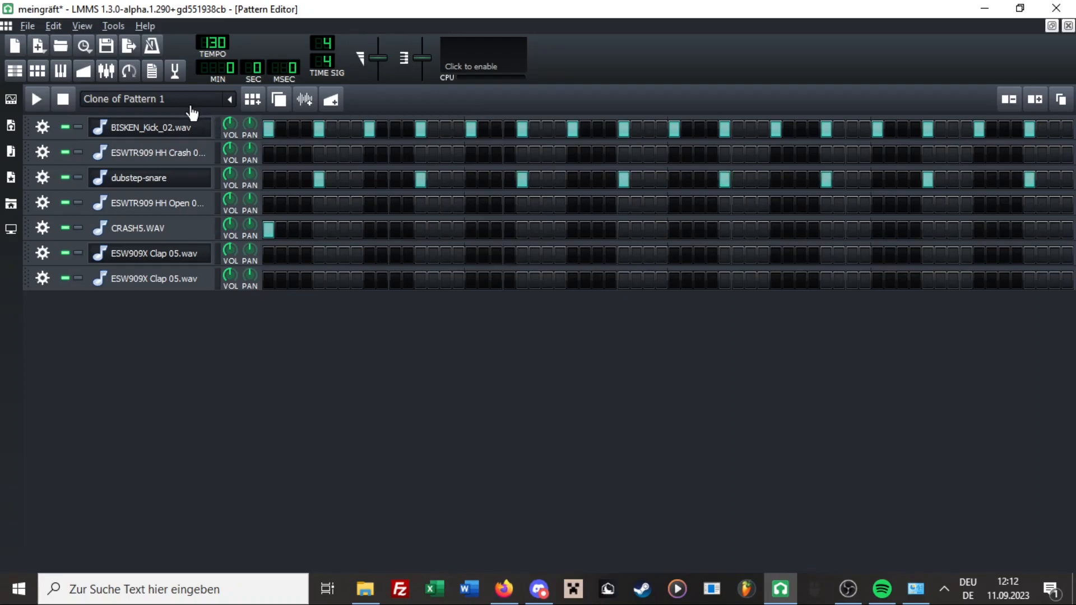
pyautogui.press('space')
# Go through Pattern 0 and its two clones, playing each clone briefly.
pyautogui.scroll(2, 191, 112)
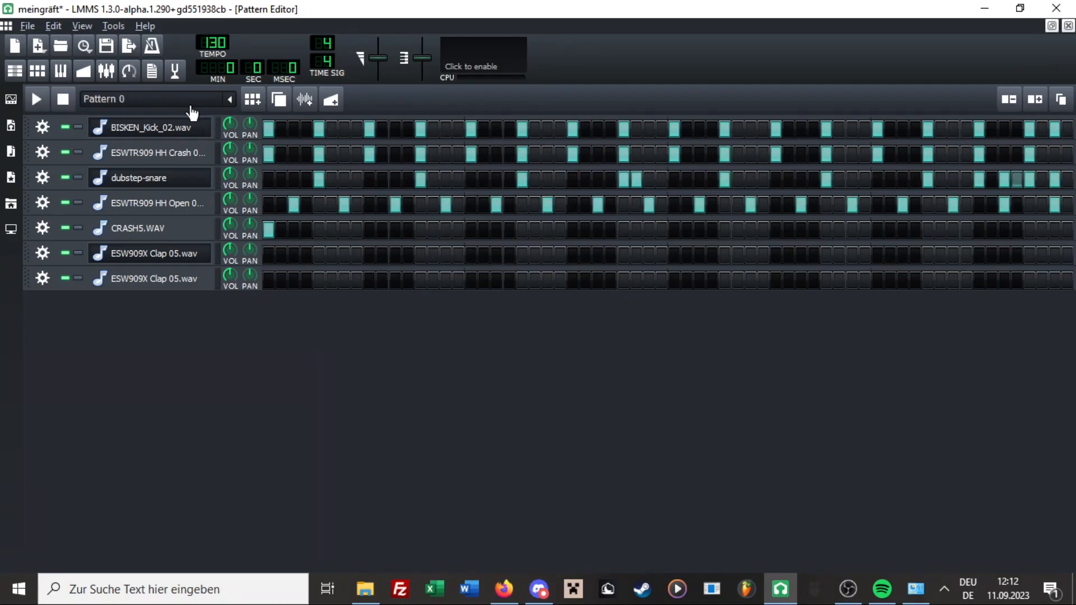
pyautogui.scroll(-1, 191, 113)
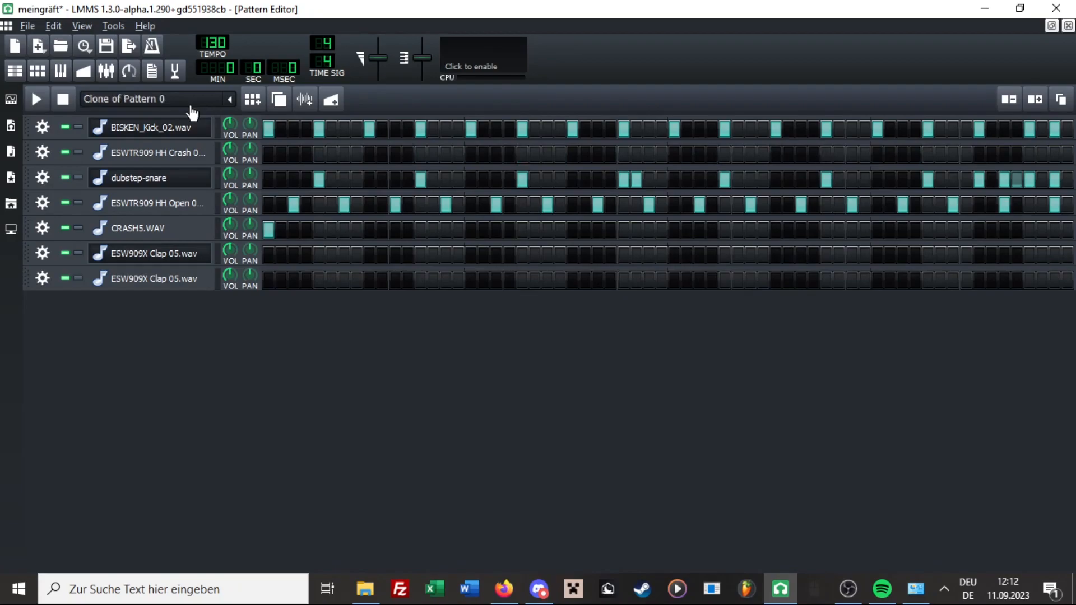
pyautogui.press('space')
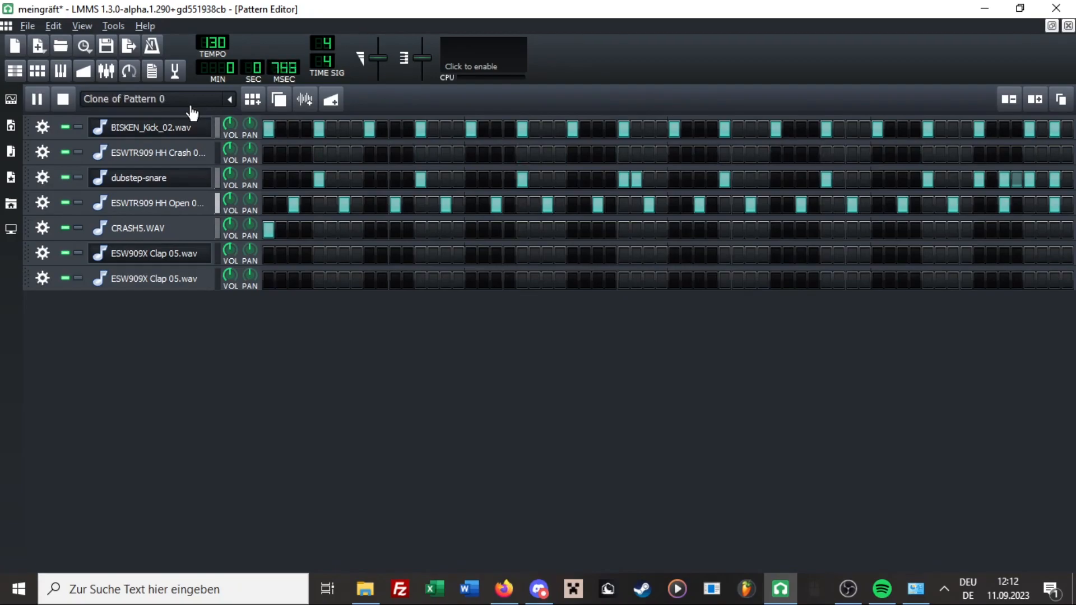
pyautogui.press('space')
pyautogui.scroll(-1, 186, 97)
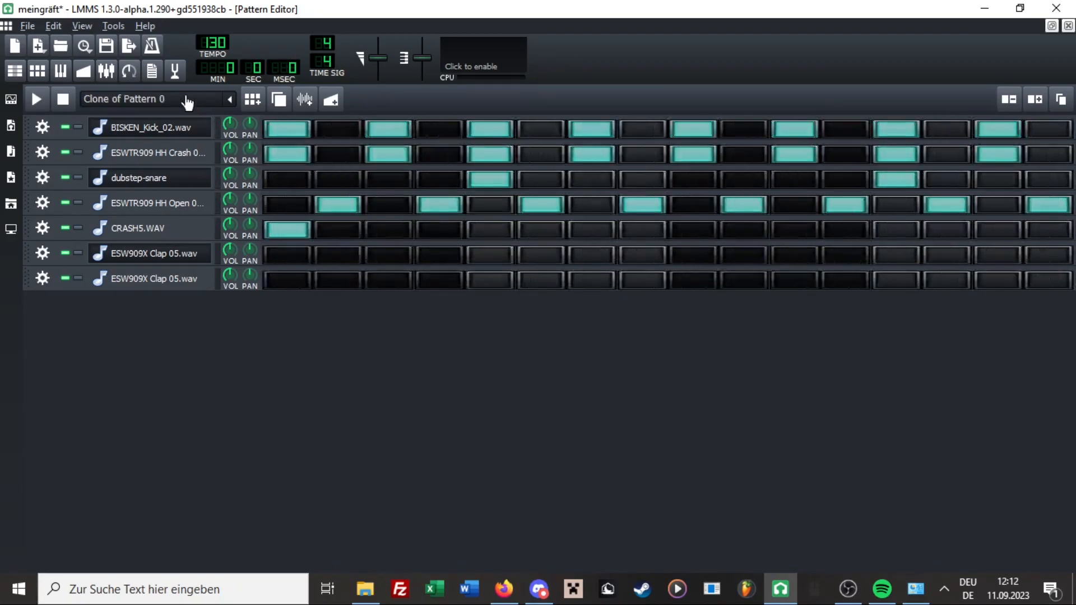
pyautogui.press('space')
pyautogui.press('space')
# Audition the remaining Clone of Clone patterns one after another and close the Pattern Editor.
pyautogui.scroll(-1, 186, 102)
pyautogui.press('space')
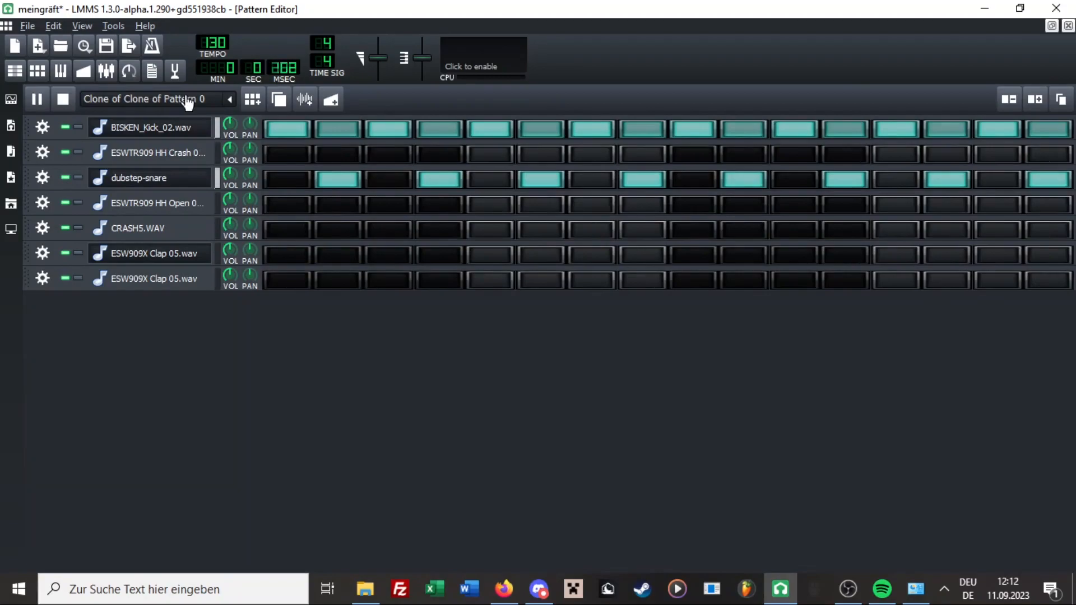
pyautogui.press('space')
pyautogui.scroll(-1, 186, 102)
pyautogui.press('space')
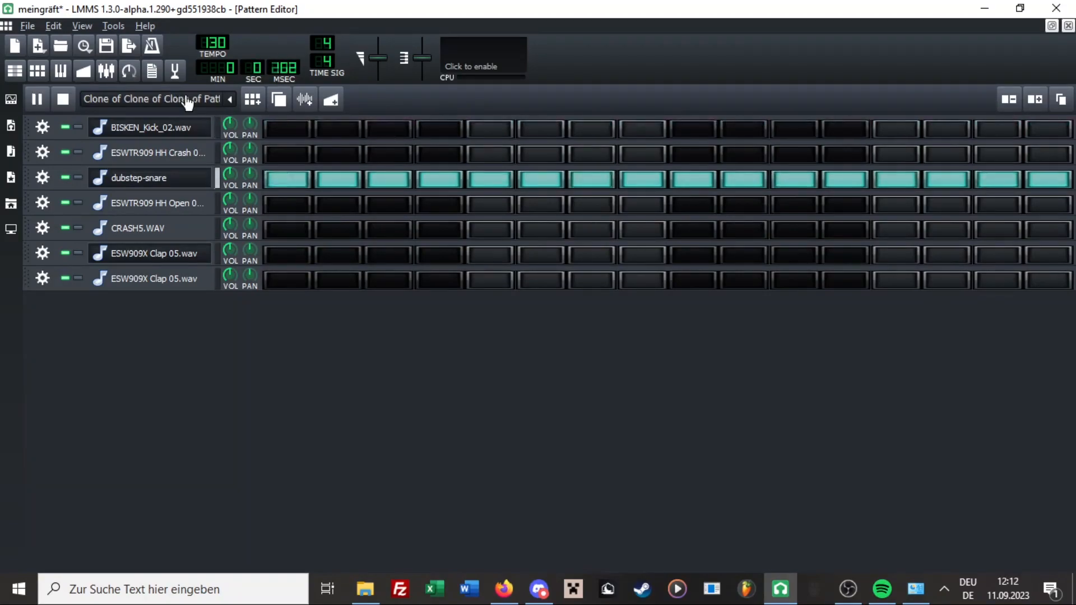
pyautogui.press('space')
pyautogui.scroll(-1, 156, 106)
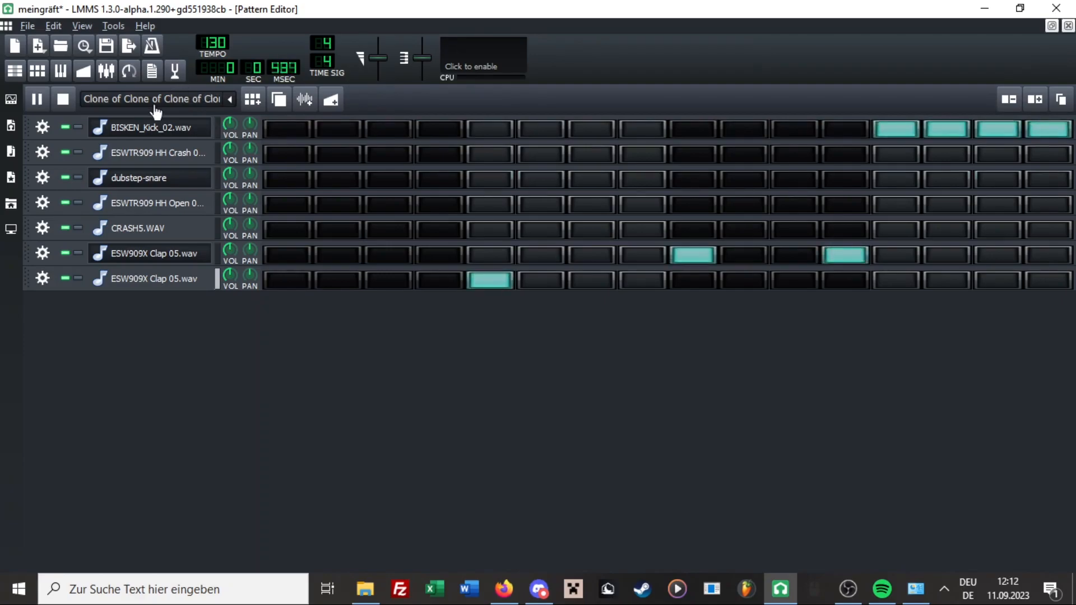
pyautogui.press('space')
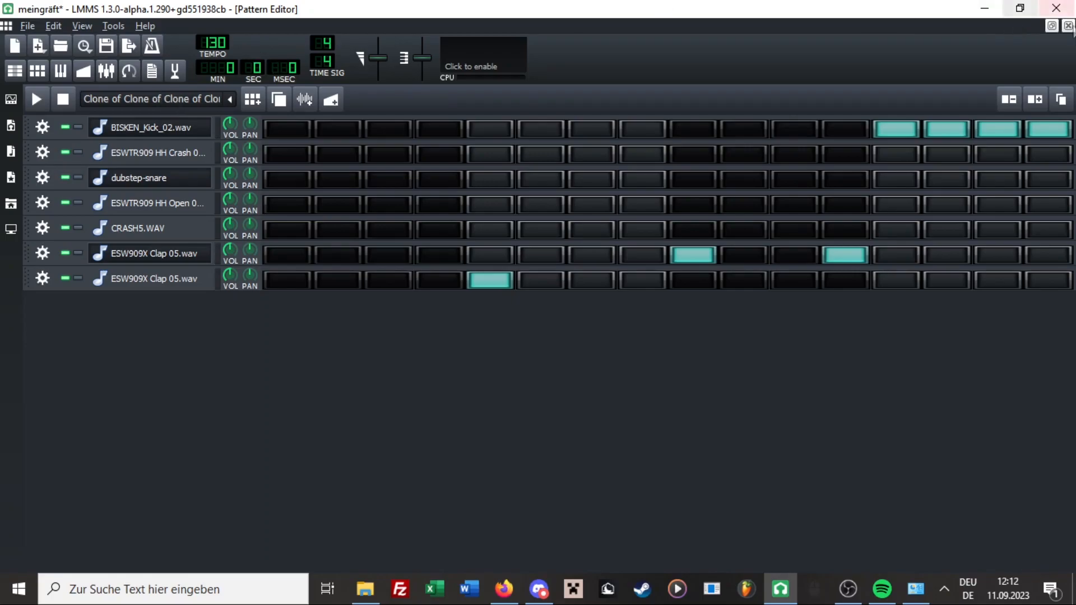
pyautogui.click(1068, 26)
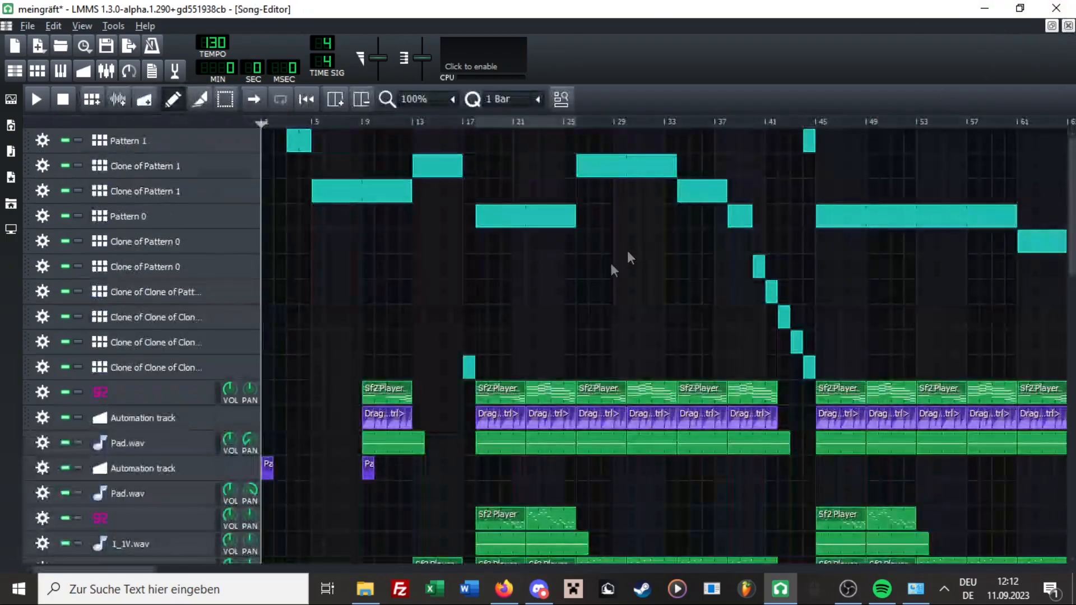
# Open the first Pad.wav track's clip at bar 9 in the Piano Roll, play it, and return to the Song Editor.
pyautogui.doubleClick(385, 446)
pyautogui.press('space')
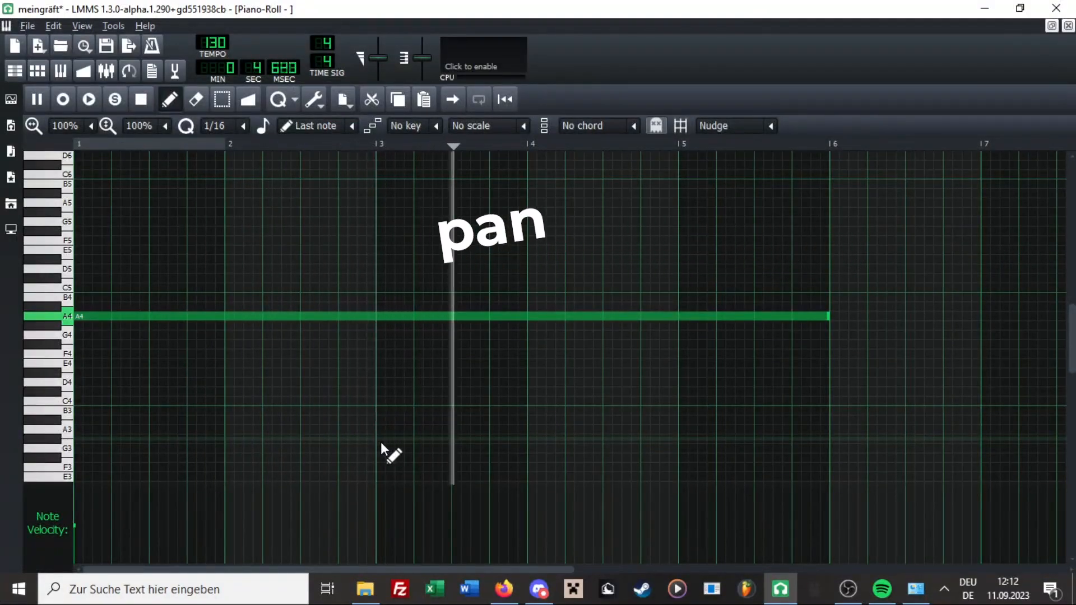
pyautogui.press('space')
pyautogui.click(1068, 25)
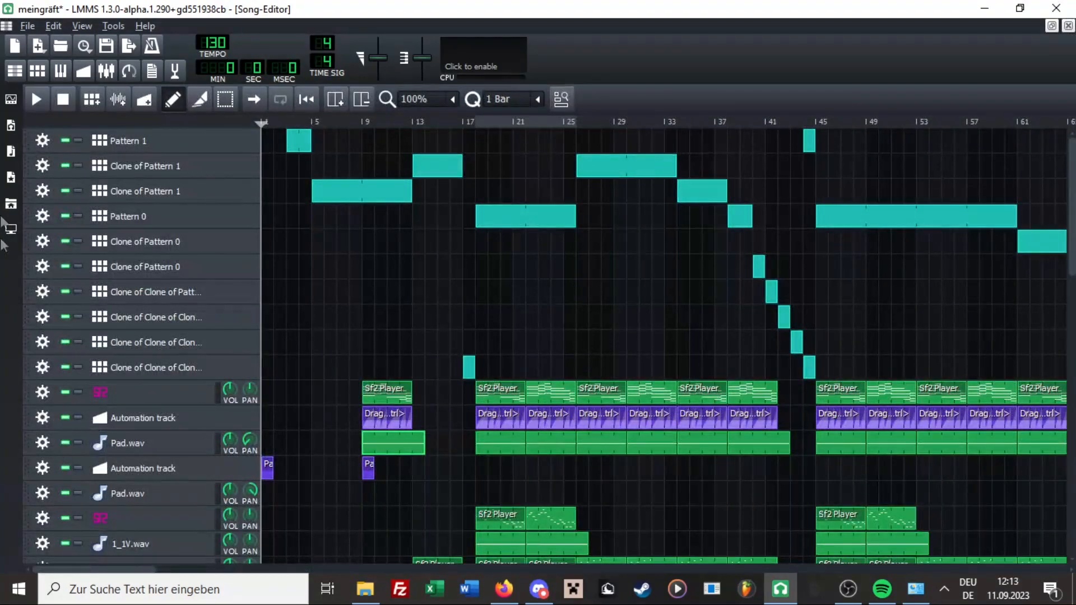
# Browse the My Presets and Instrument Plugins lists, then close the sidebar.
pyautogui.click(17, 177)
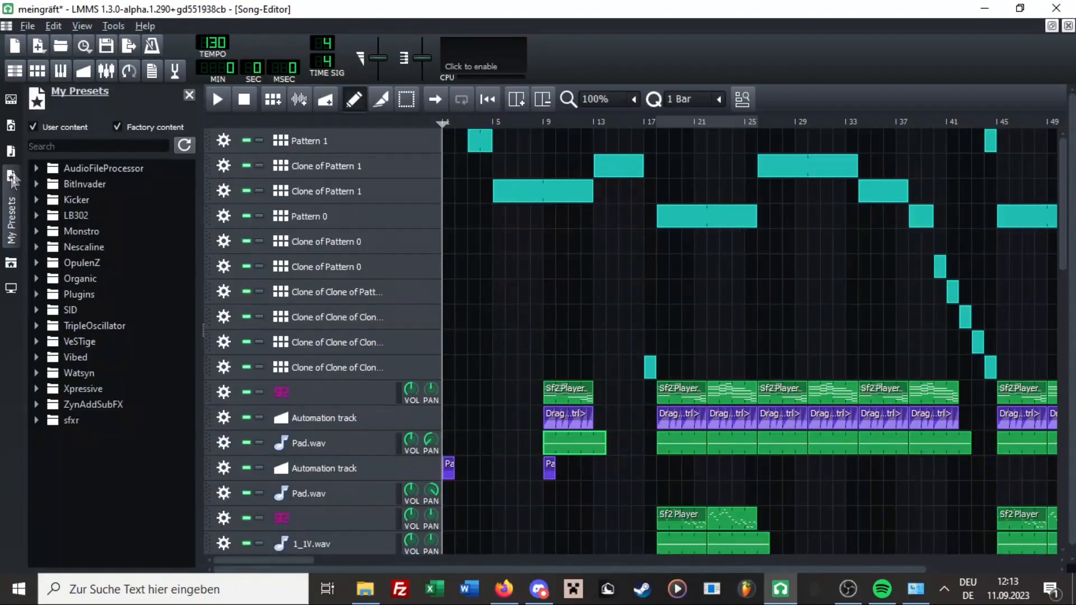
pyautogui.click(12, 98)
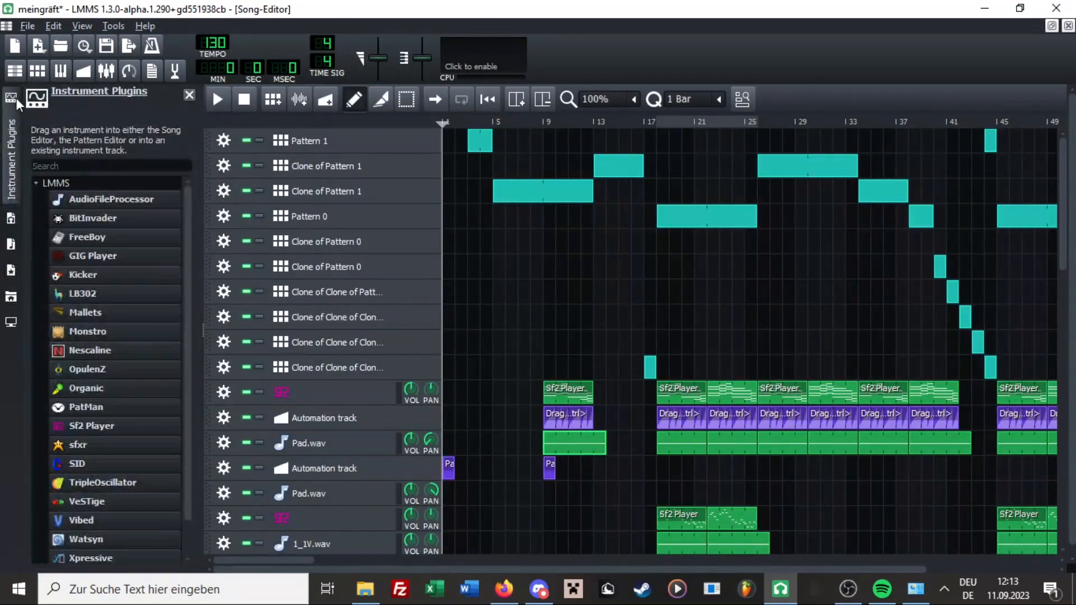
pyautogui.click(189, 95)
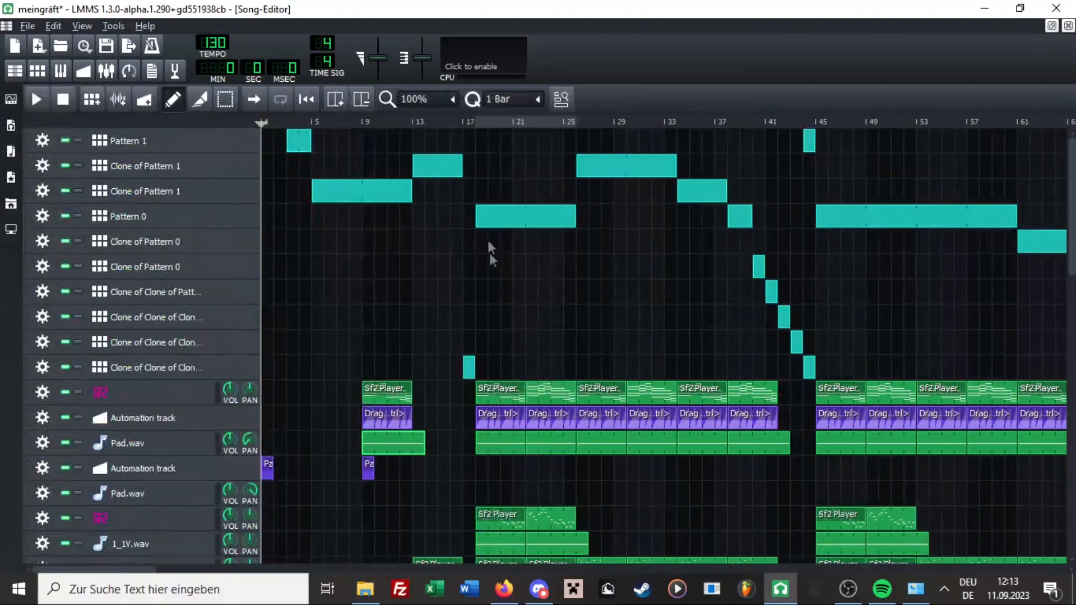
# Solo the 1_1V.wav track, play it from around bar 18, and unsolo it after stopping playback.
pyautogui.scroll(-2, 458, 371)
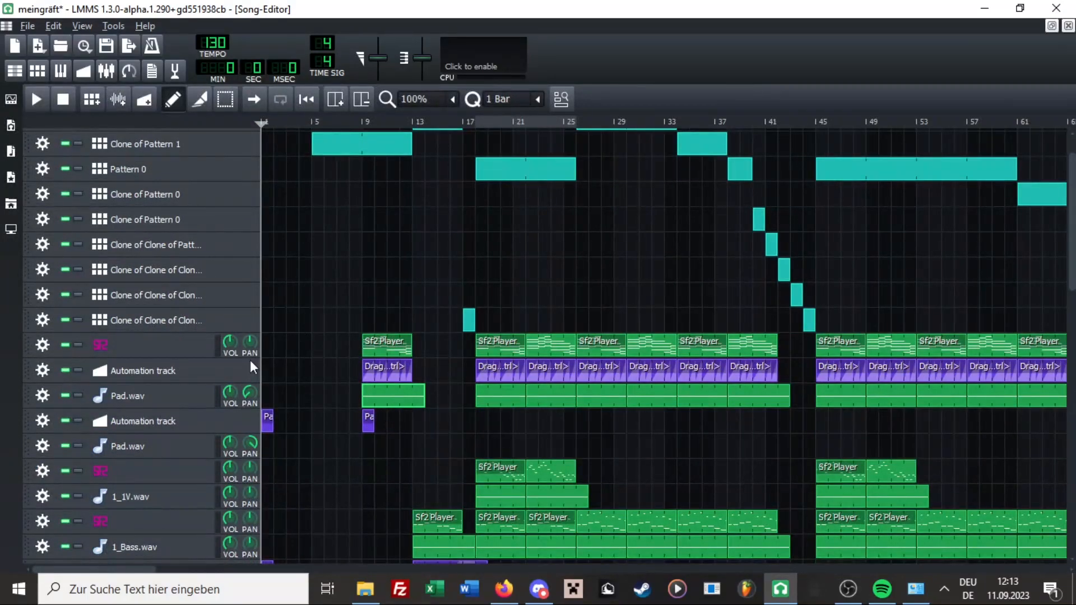
pyautogui.scroll(-1, 520, 408)
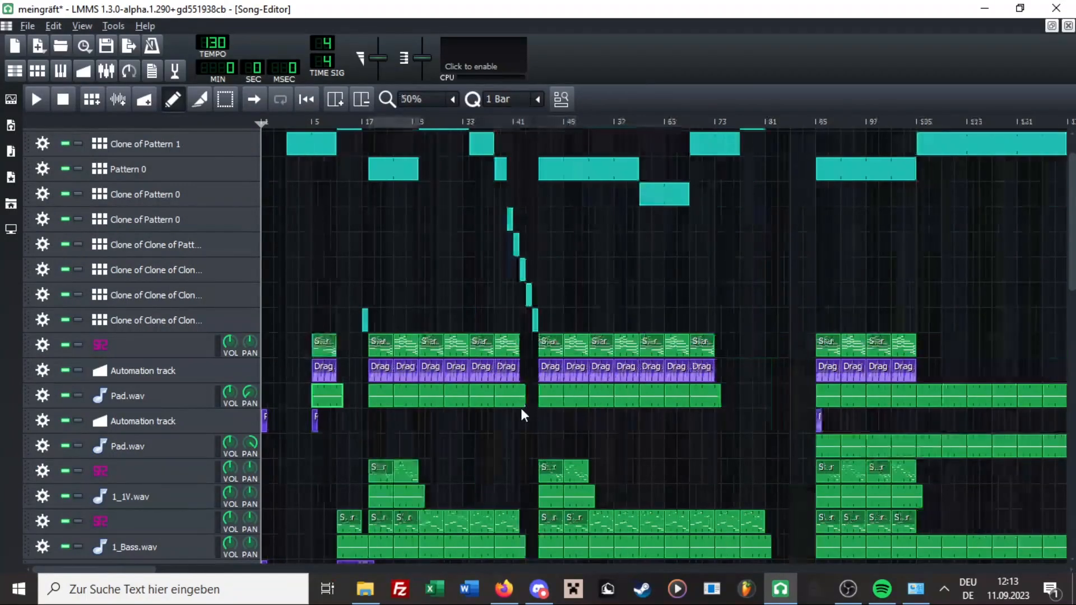
pyautogui.scroll(-1, 512, 408)
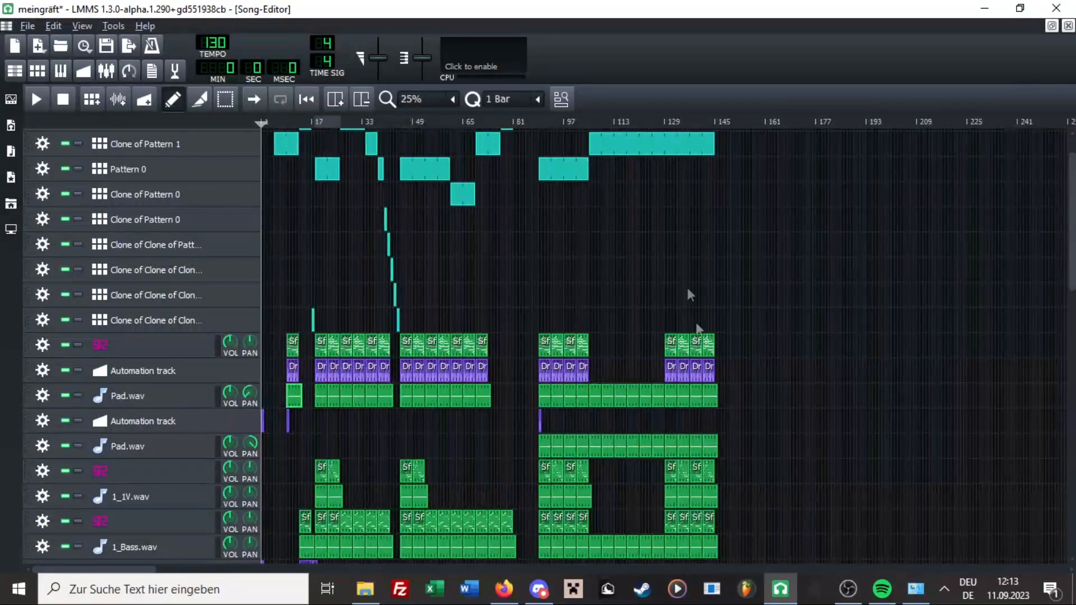
pyautogui.scroll(1, 292, 452)
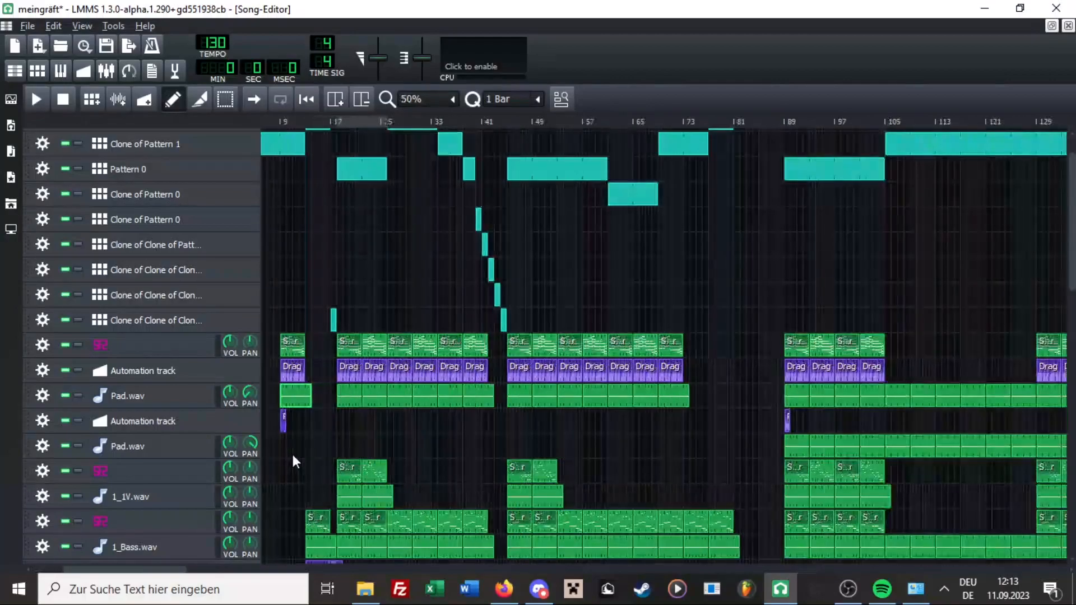
pyautogui.scroll(1, 291, 452)
pyautogui.scroll(-1, 295, 453)
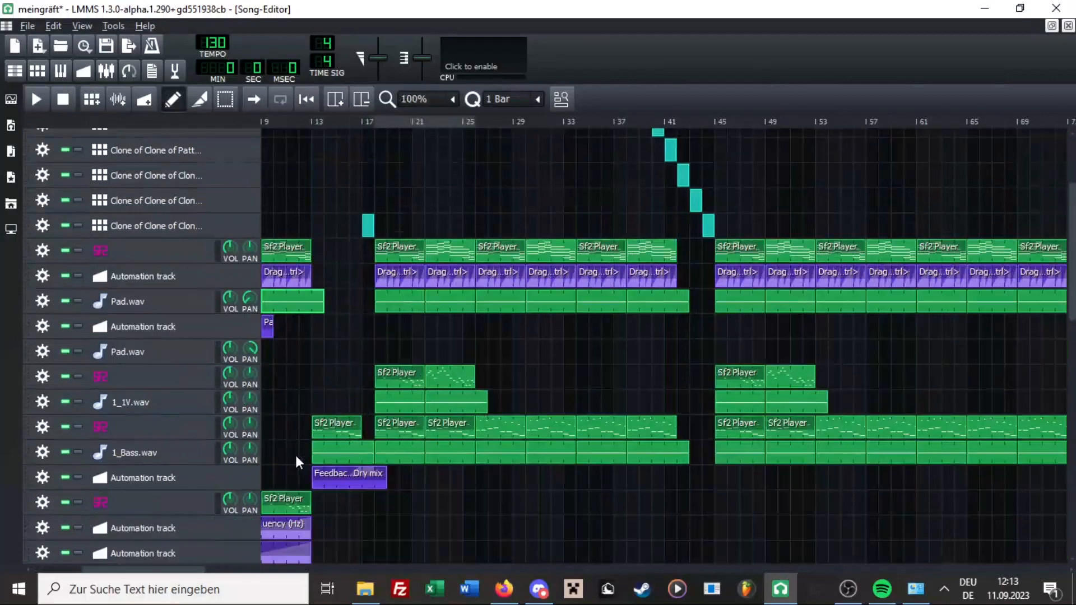
pyautogui.click(82, 401)
pyautogui.moveTo(375, 118); pyautogui.dragTo(370, 120)
pyautogui.press('space')
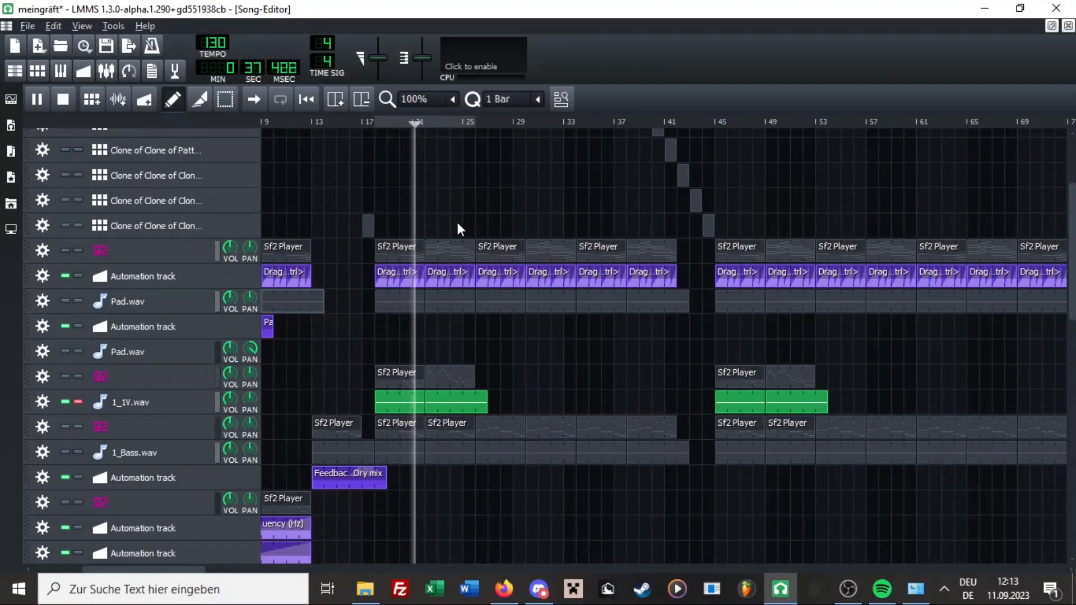
pyautogui.press('space')
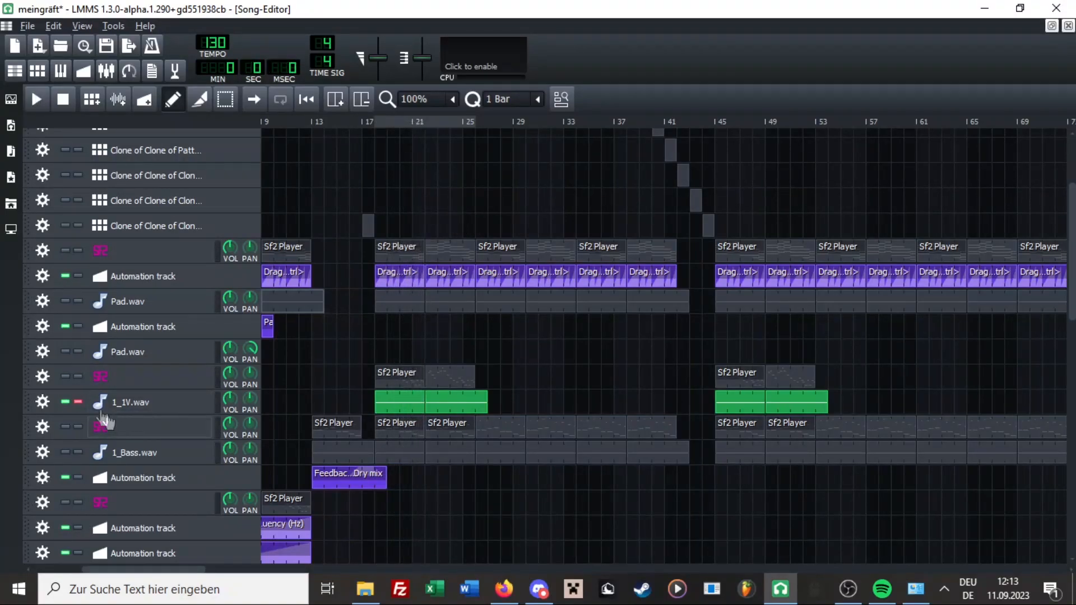
pyautogui.click(78, 402)
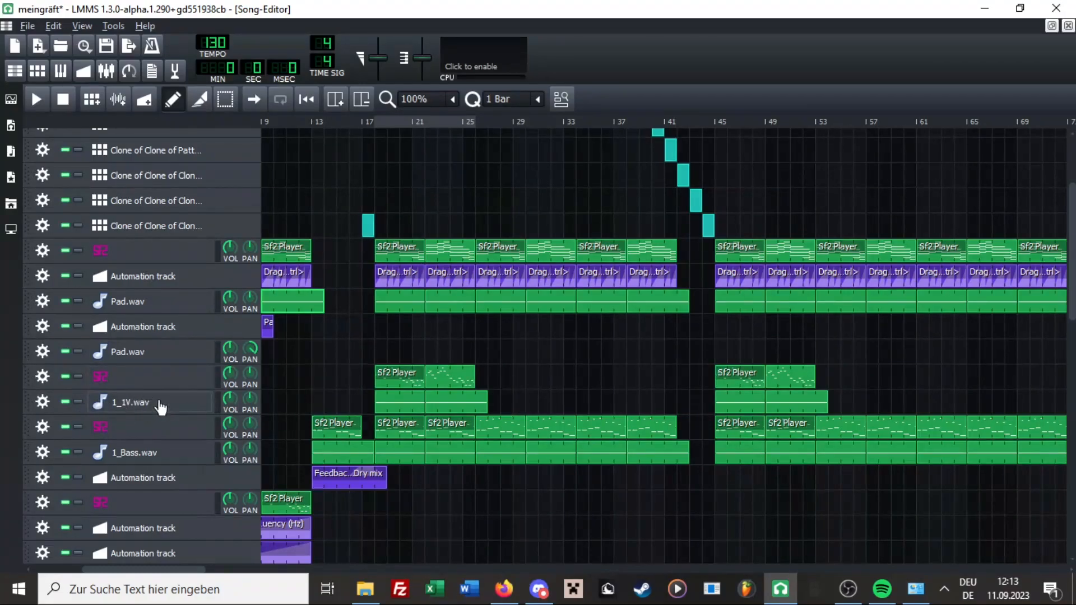
# Solo the 1_Bass.wav track, view the Sf2 Player bass clip at bar 13 in the Piano Roll, and return to the Song Editor.
pyautogui.click(77, 452)
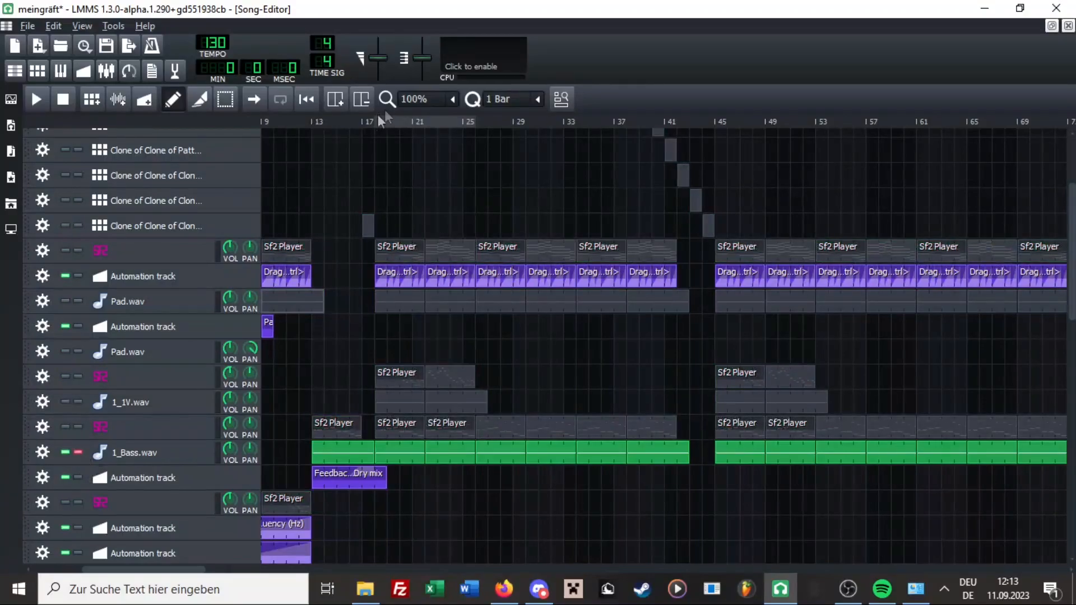
pyautogui.keyDown('ctrl'); pyautogui.scroll(2, 355, 493); pyautogui.keyUp('ctrl')
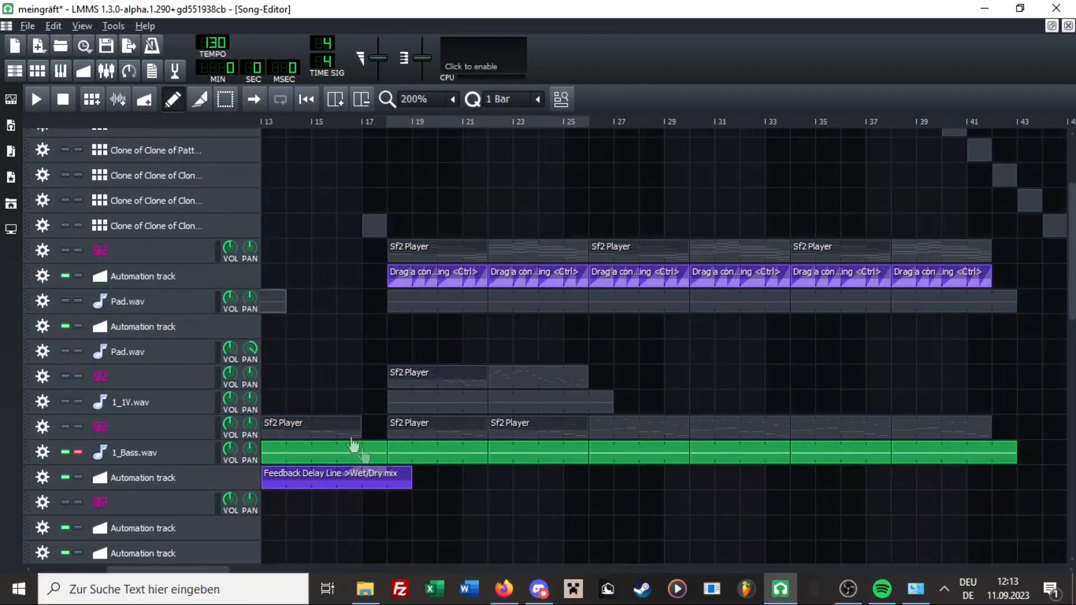
pyautogui.doubleClick(334, 423)
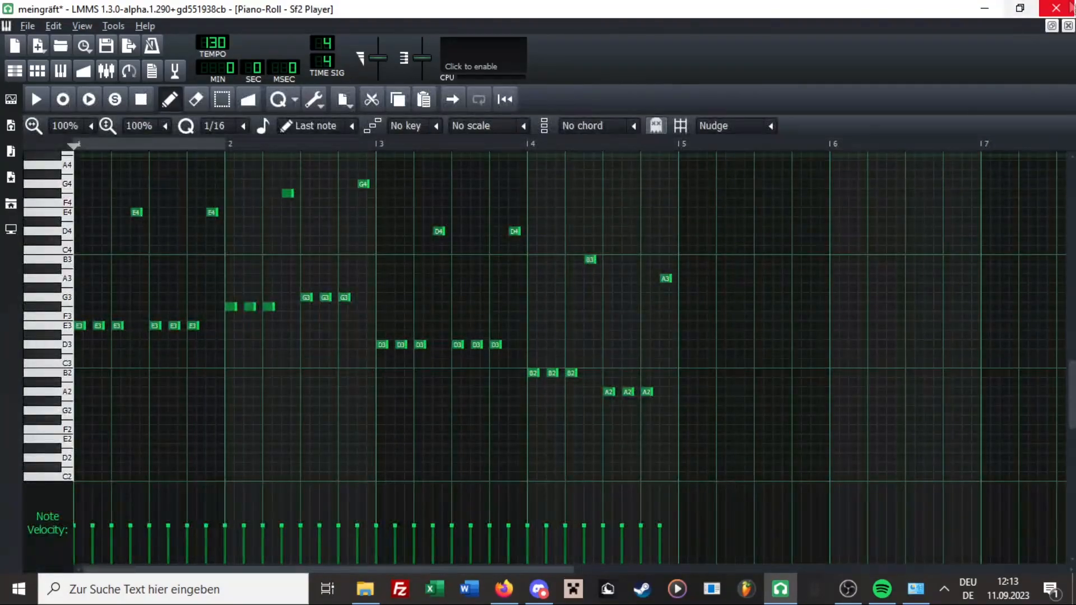
pyautogui.click(1068, 26)
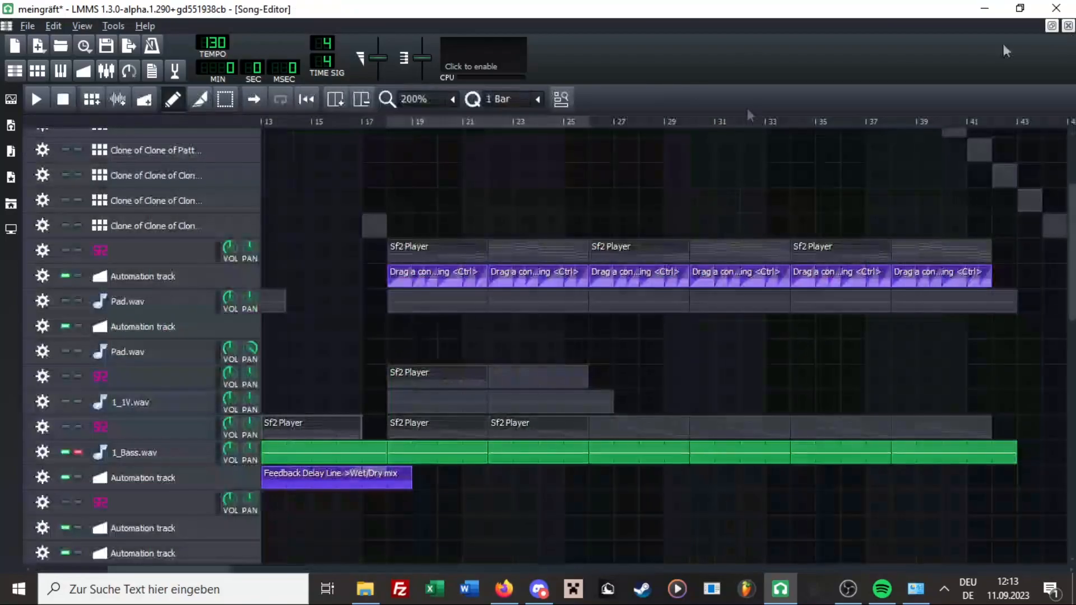
# Play the soloed bass from around bar 18, view the Sf2 Player clip at bar 18 in the Piano Roll, and unsolo 1_Bass.wav.
pyautogui.click(382, 116)
pyautogui.press('space')
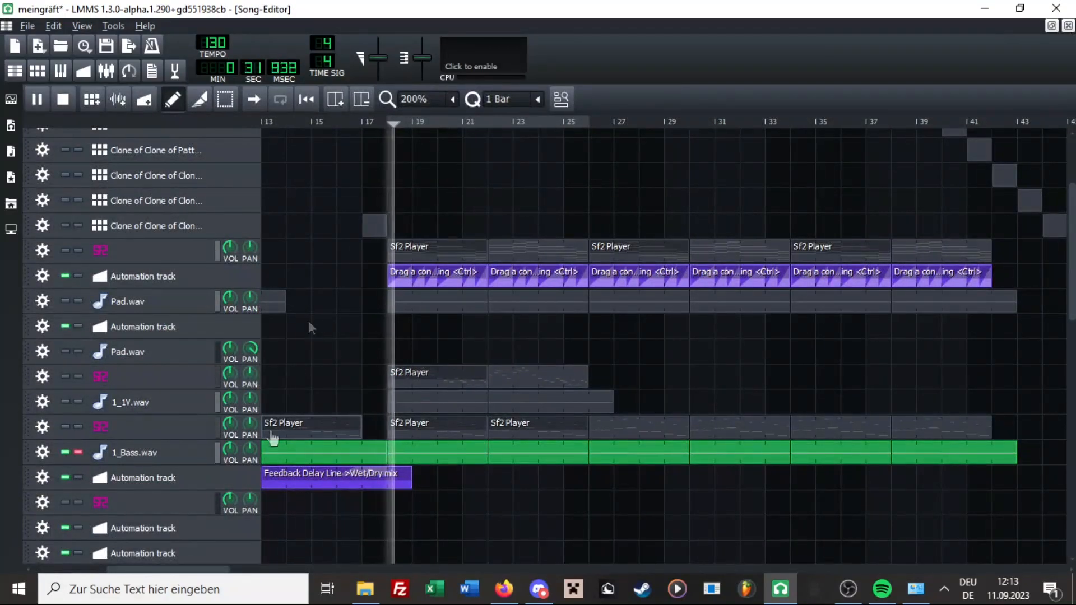
pyautogui.doubleClick(434, 430)
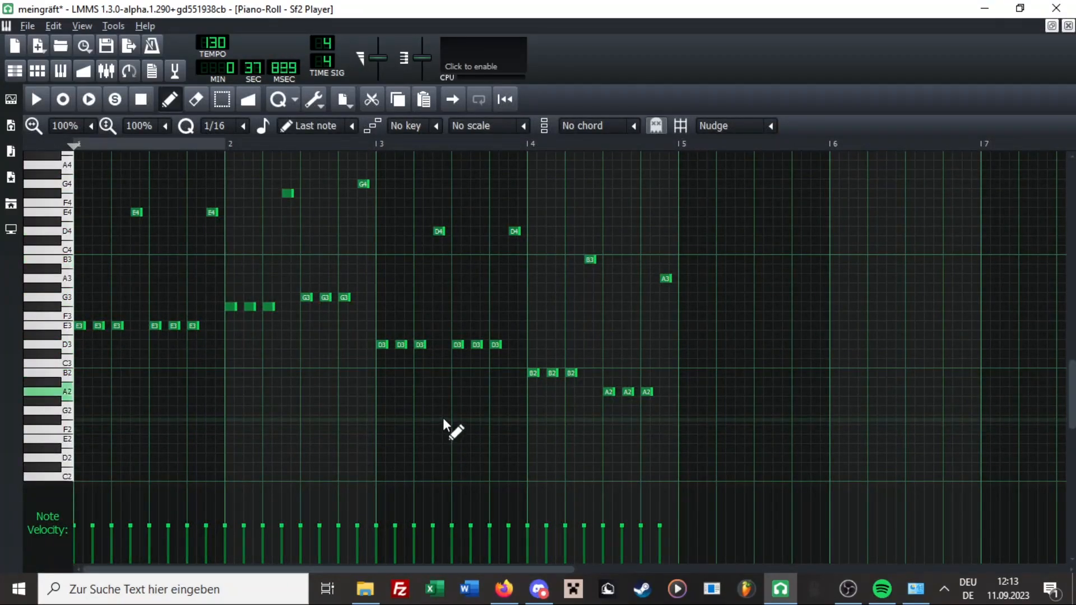
pyautogui.press('space')
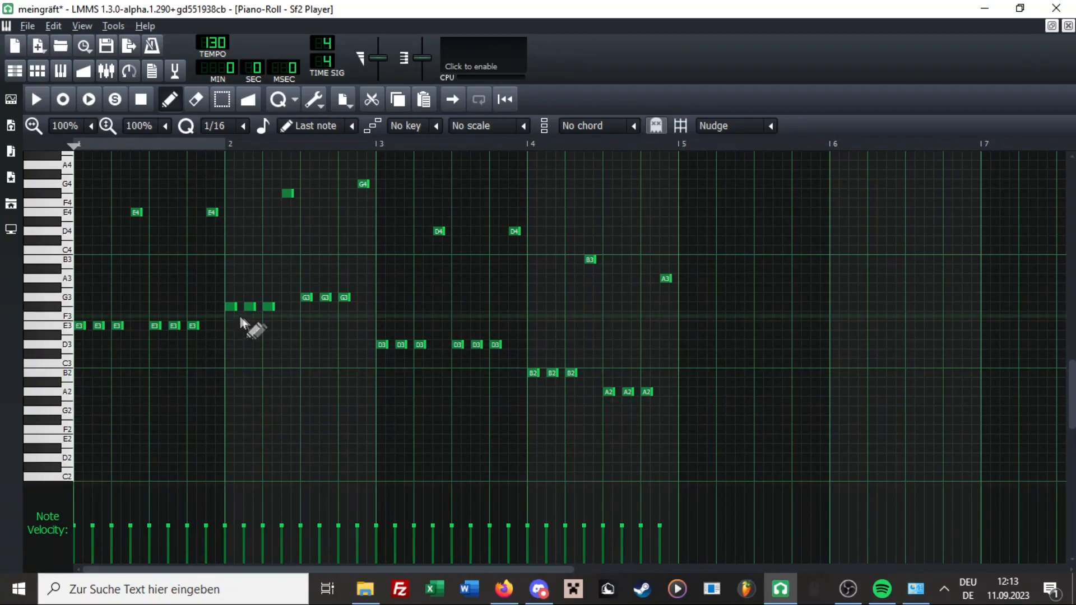
pyautogui.click(1069, 26)
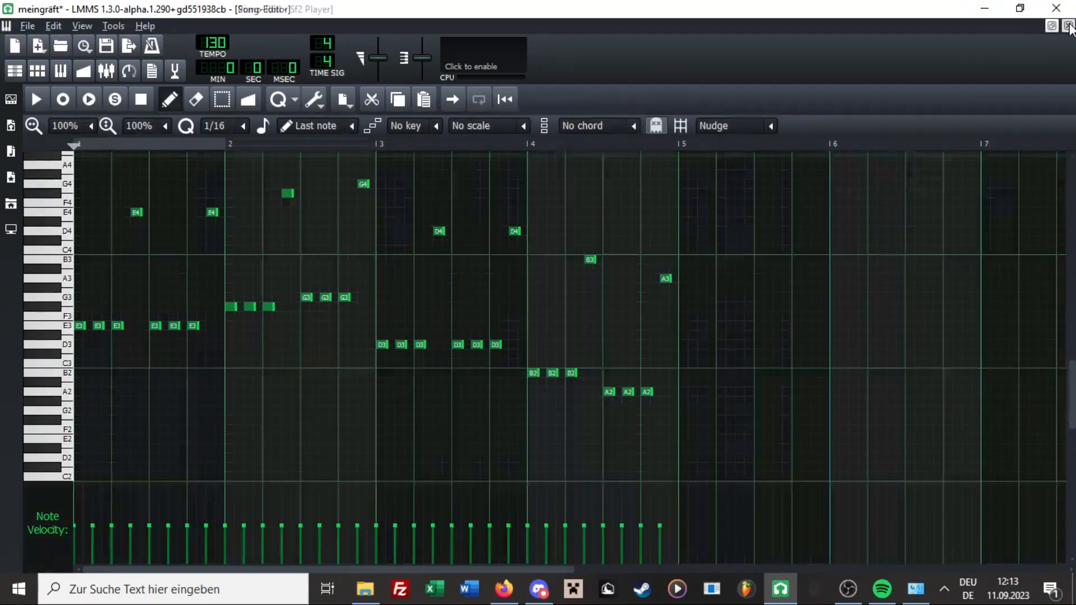
pyautogui.click(77, 452)
# Play the song from around bar 5, solo the 1_1V2.wav track during playback, stop, and unsolo it.
pyautogui.scroll(-3, 442, 465)
pyautogui.keyDown('ctrl'); pyautogui.scroll(-2, 393, 448); pyautogui.keyUp('ctrl')
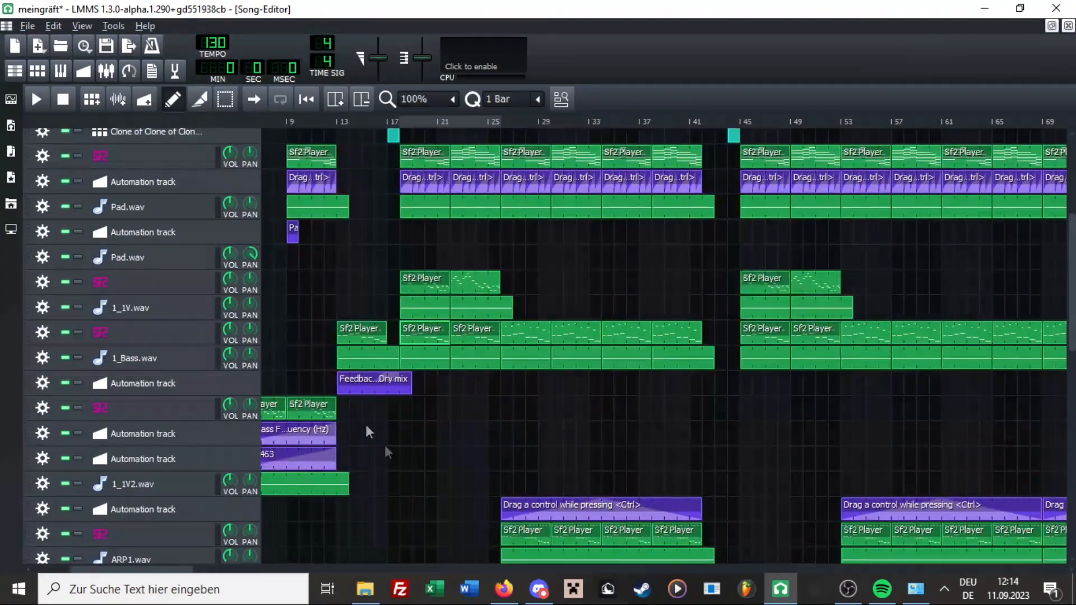
pyautogui.keyDown('ctrl'); pyautogui.scroll(-1, 319, 288); pyautogui.keyUp('ctrl')
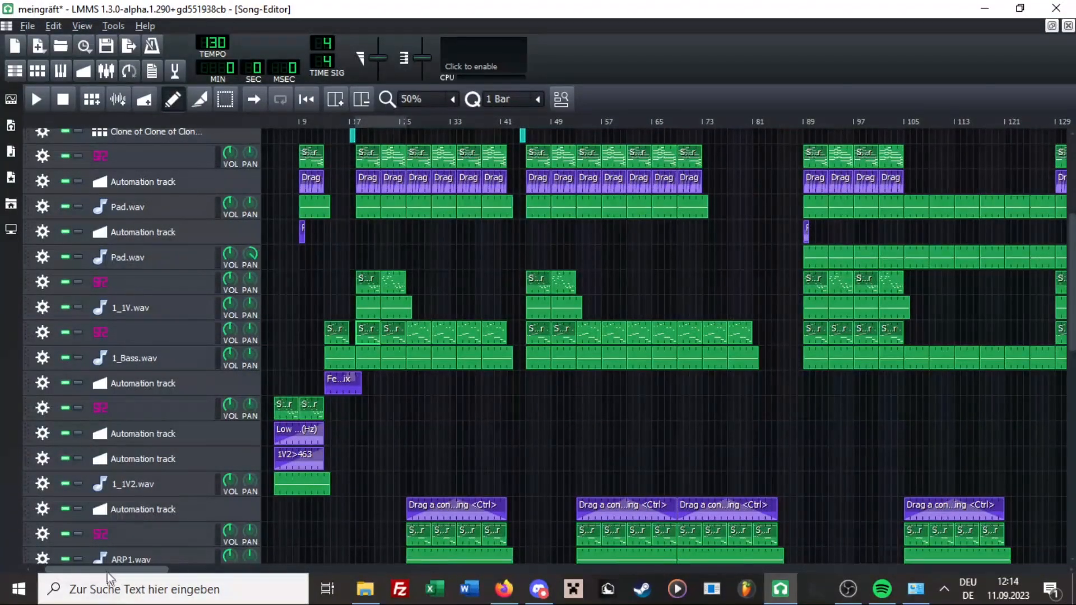
pyautogui.moveTo(70, 569); pyautogui.dragTo(57, 571)
pyautogui.scroll(-3, 378, 393)
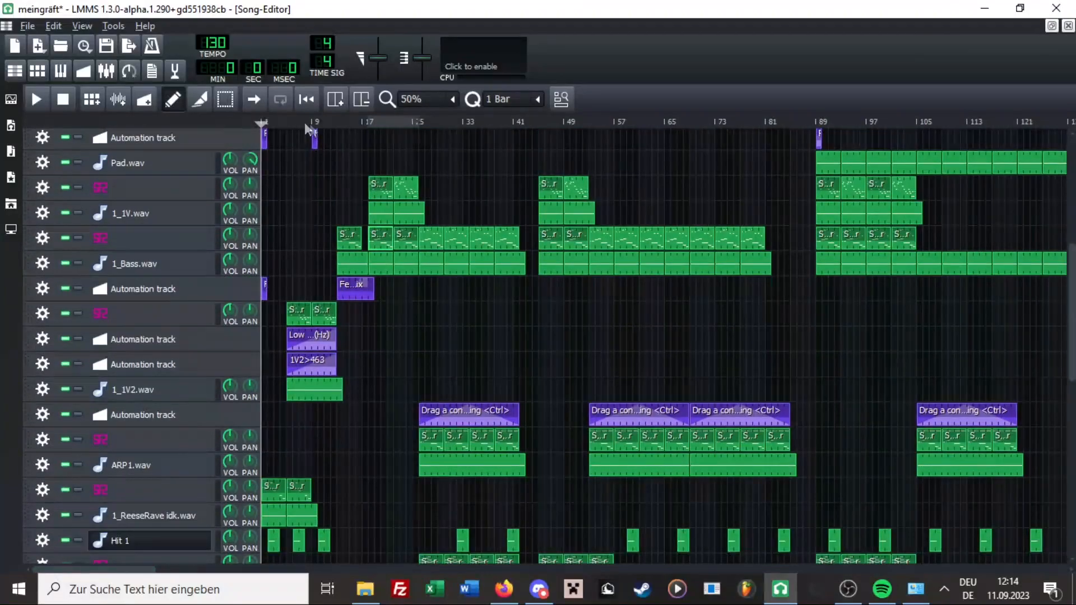
pyautogui.moveTo(275, 118); pyautogui.dragTo(285, 122)
pyautogui.press('space')
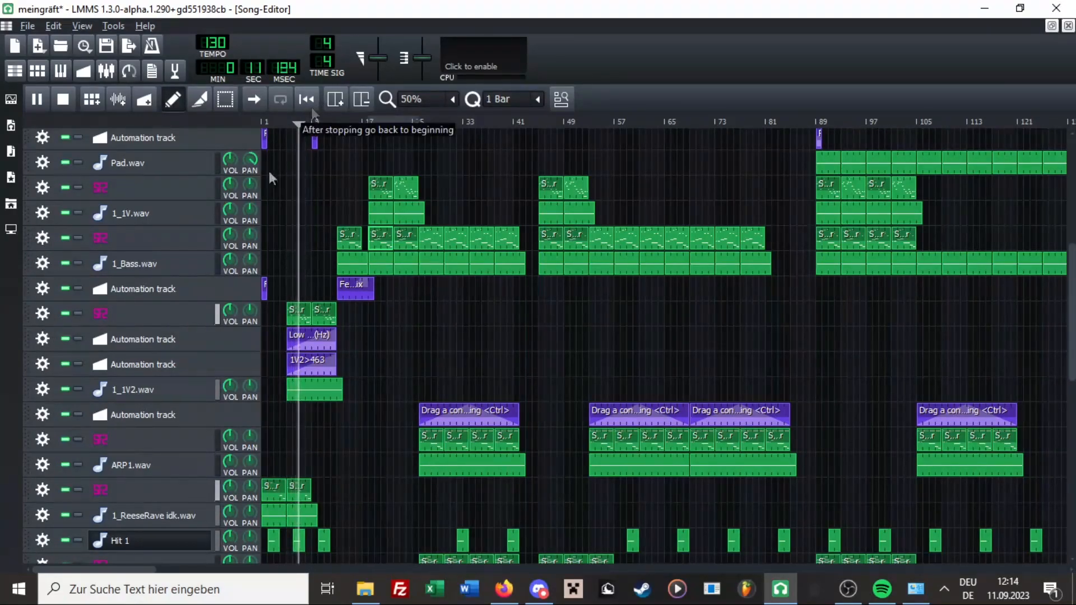
pyautogui.click(78, 389)
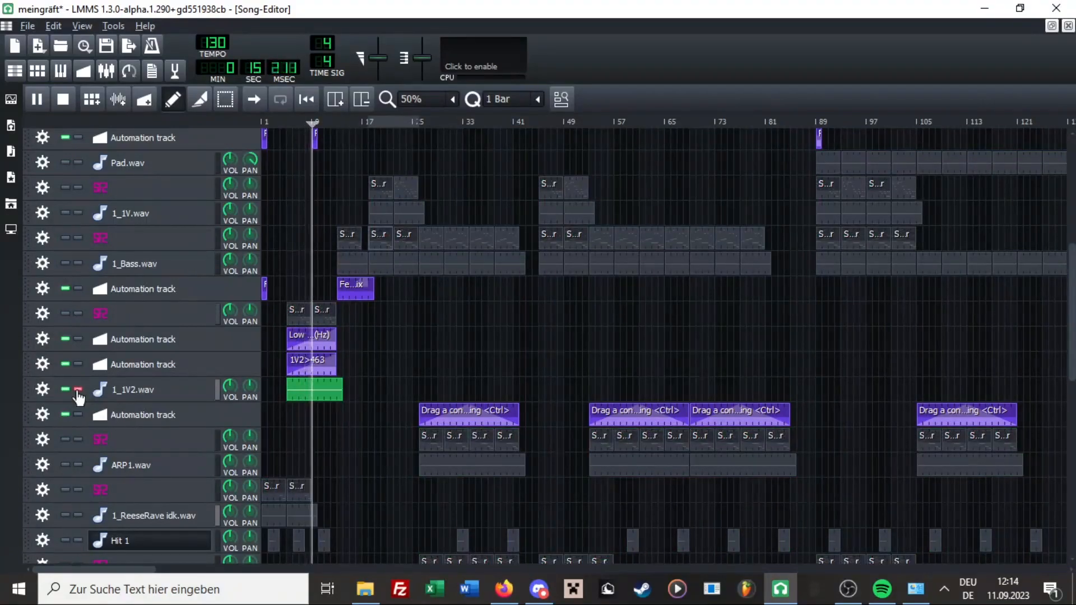
pyautogui.press('space')
pyautogui.click(78, 390)
# Solo the 1_ReeseRave idk.wav track and play it from the song start.
pyautogui.scroll(1, 254, 405)
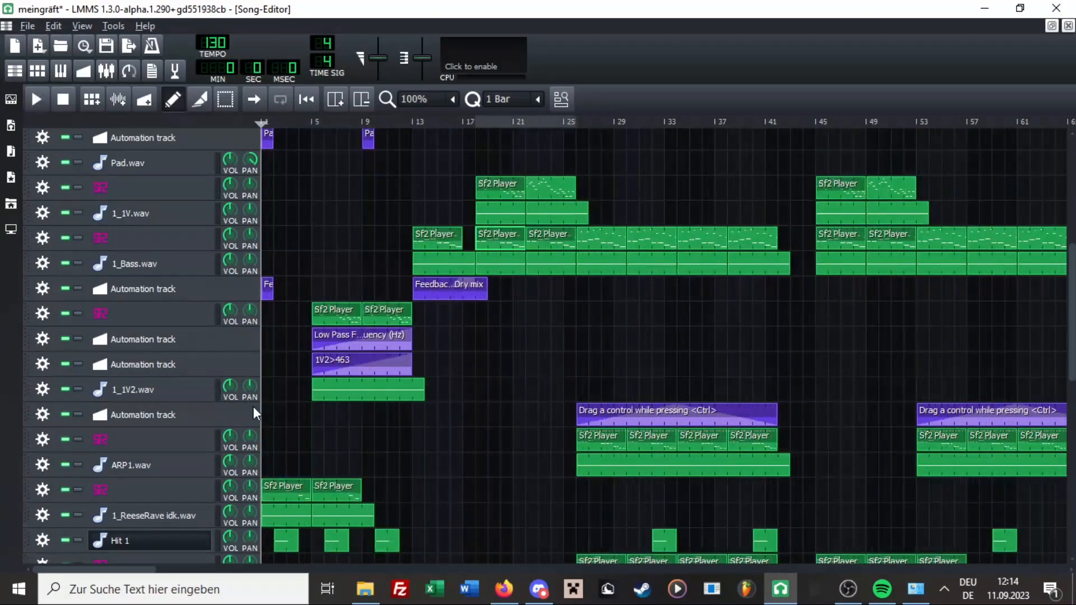
pyautogui.scroll(3, 253, 406)
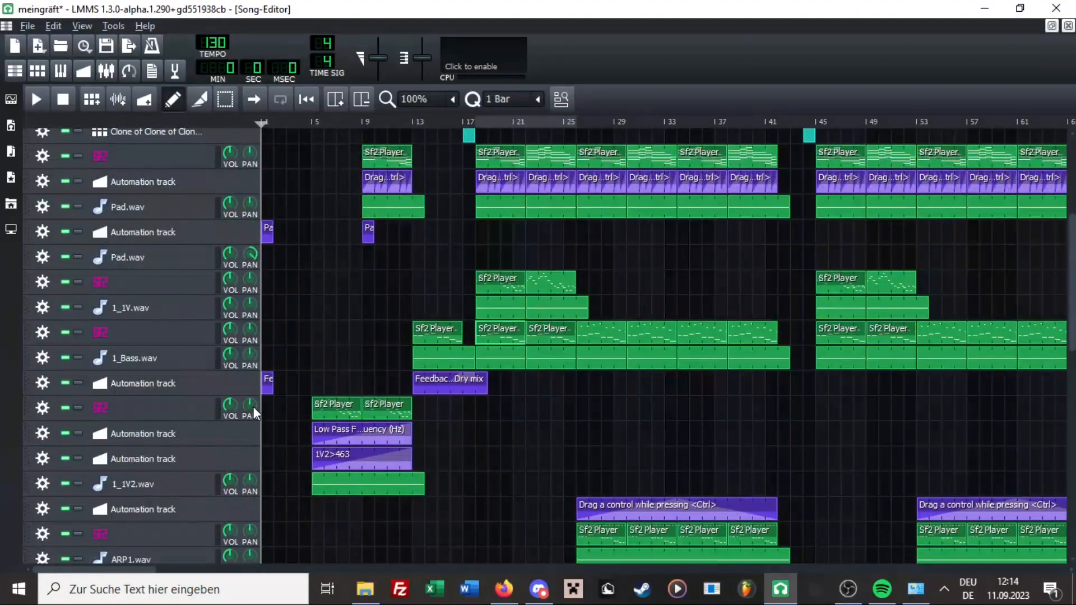
pyautogui.scroll(-3, 320, 424)
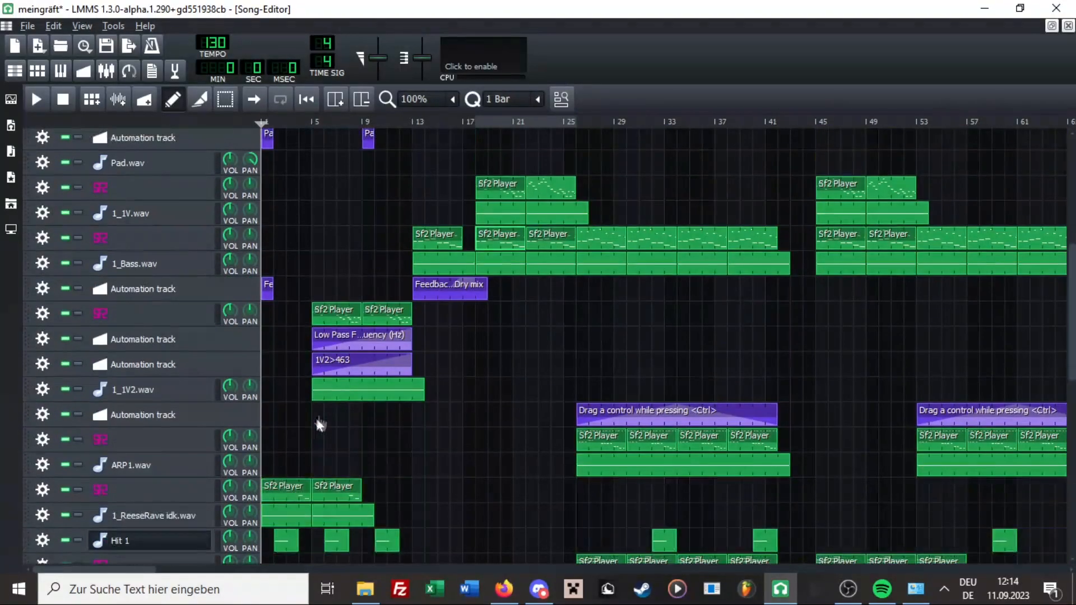
pyautogui.scroll(-2, 305, 426)
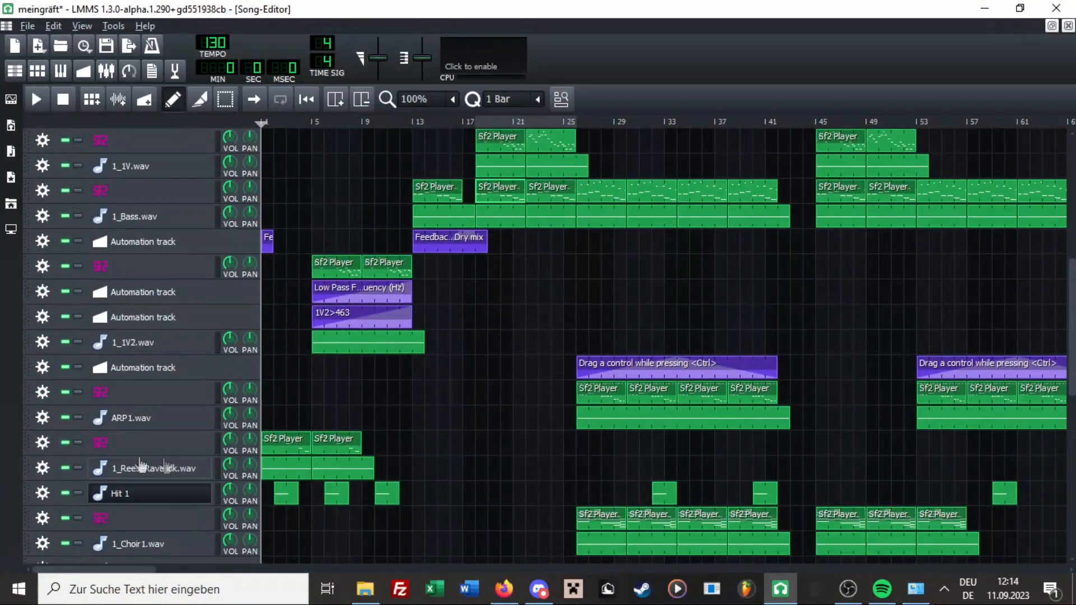
pyautogui.click(78, 469)
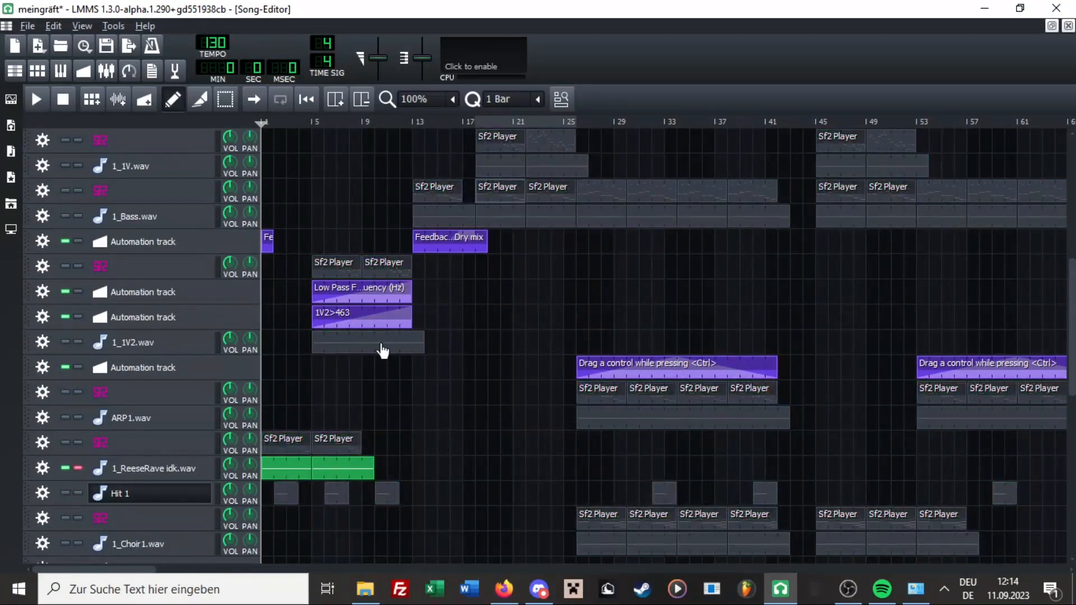
pyautogui.press('space')
# Solo the Hit 1 track, play its opening hits, and stop playback.
pyautogui.click(78, 495)
pyautogui.press('space')
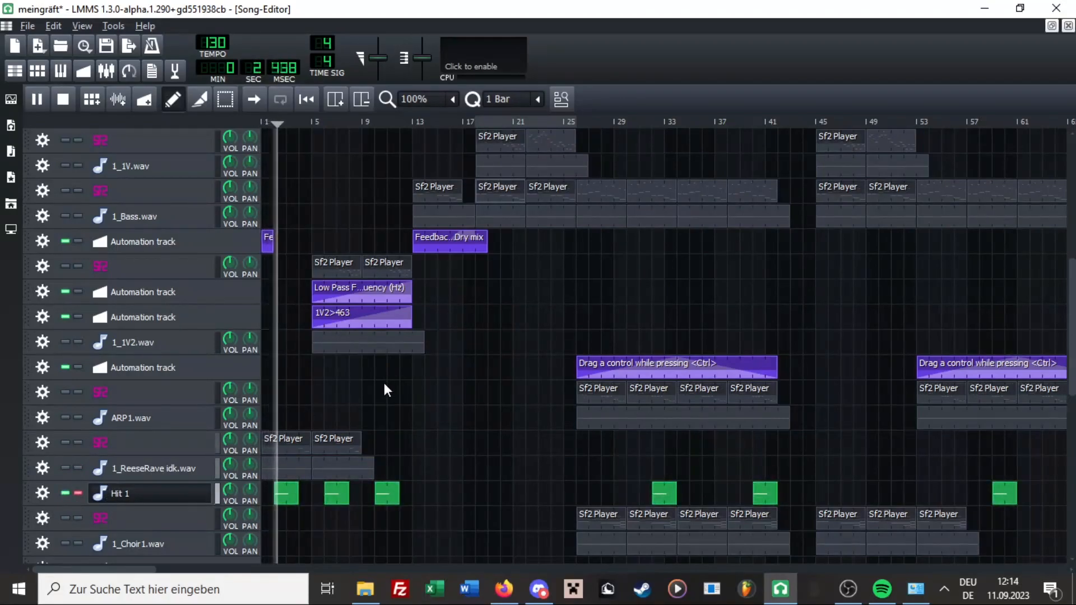
pyautogui.press('space')
# View the first 1_FX - Screamin'.wav clip in the Piano Roll, play it, stop, and return to the Song Editor.
pyautogui.scroll(-3, 409, 424)
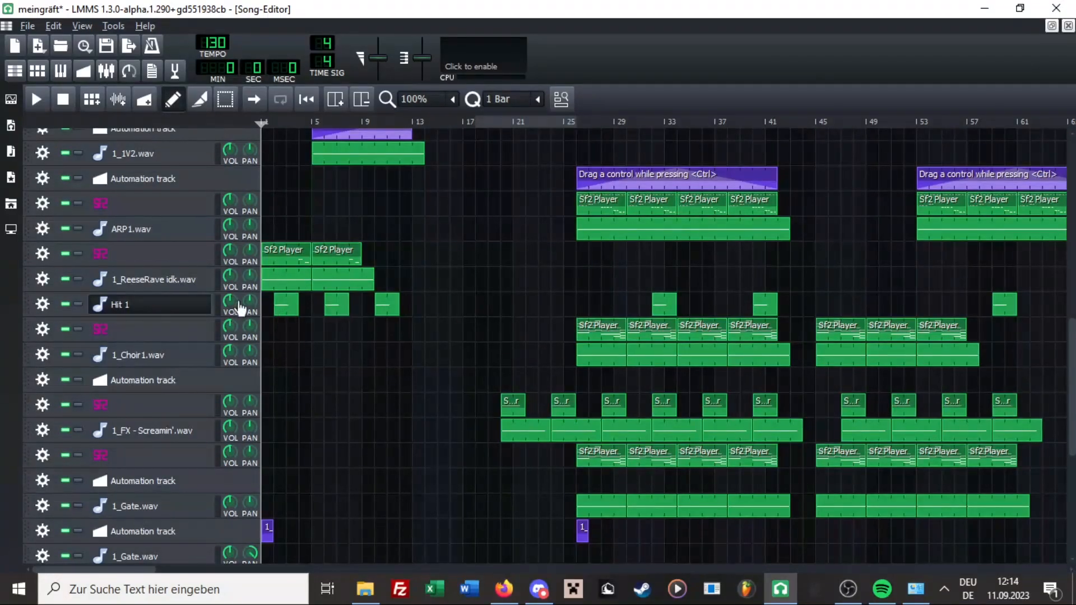
pyautogui.scroll(-5, 303, 362)
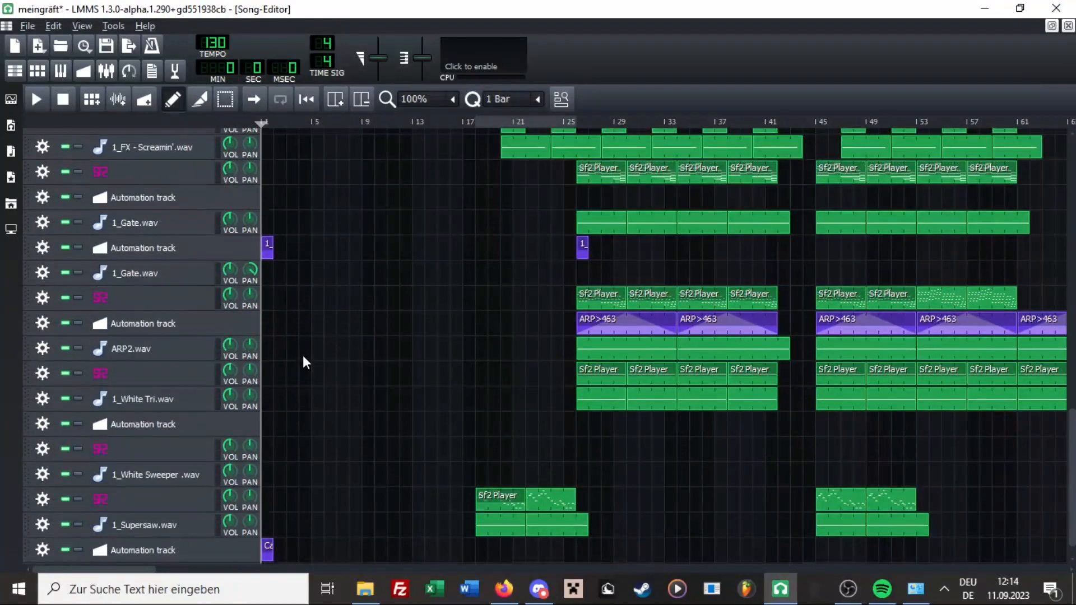
pyautogui.scroll(2, 550, 241)
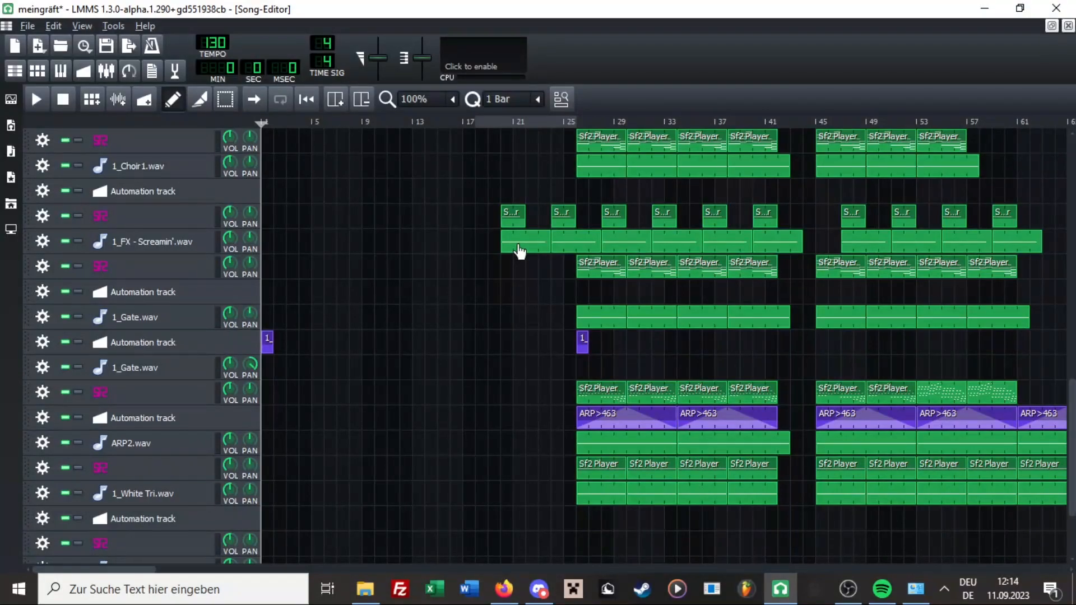
pyautogui.doubleClick(515, 246)
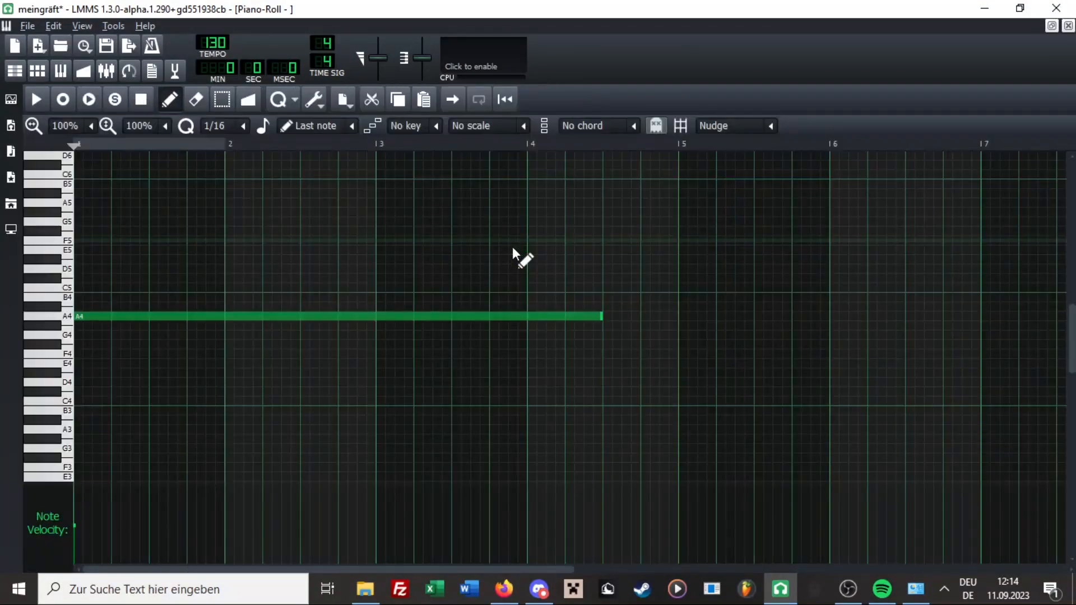
pyautogui.press('space')
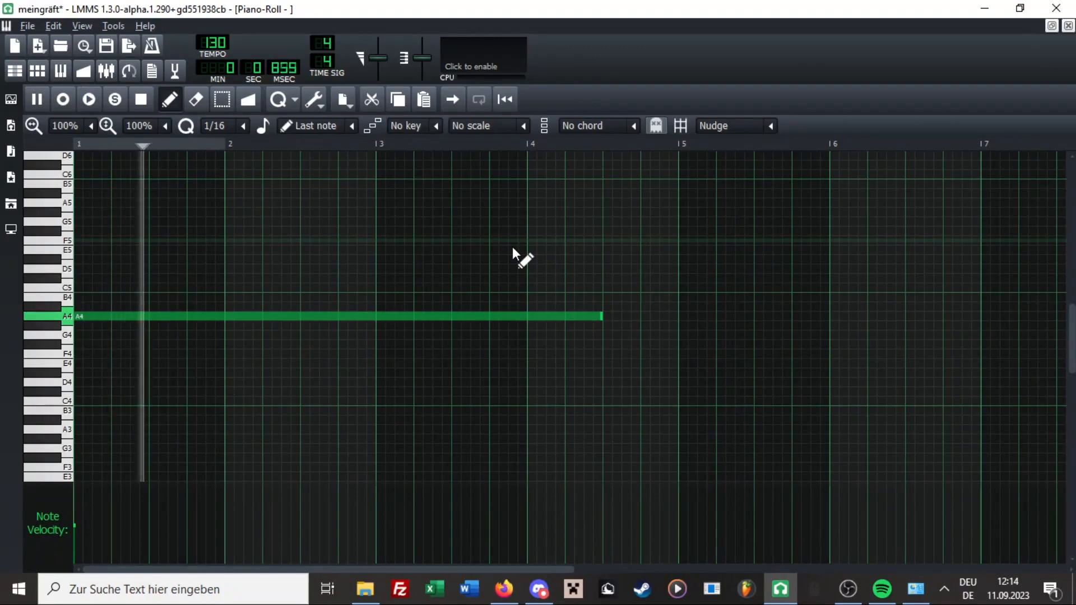
pyautogui.press('space')
pyautogui.click(1068, 28)
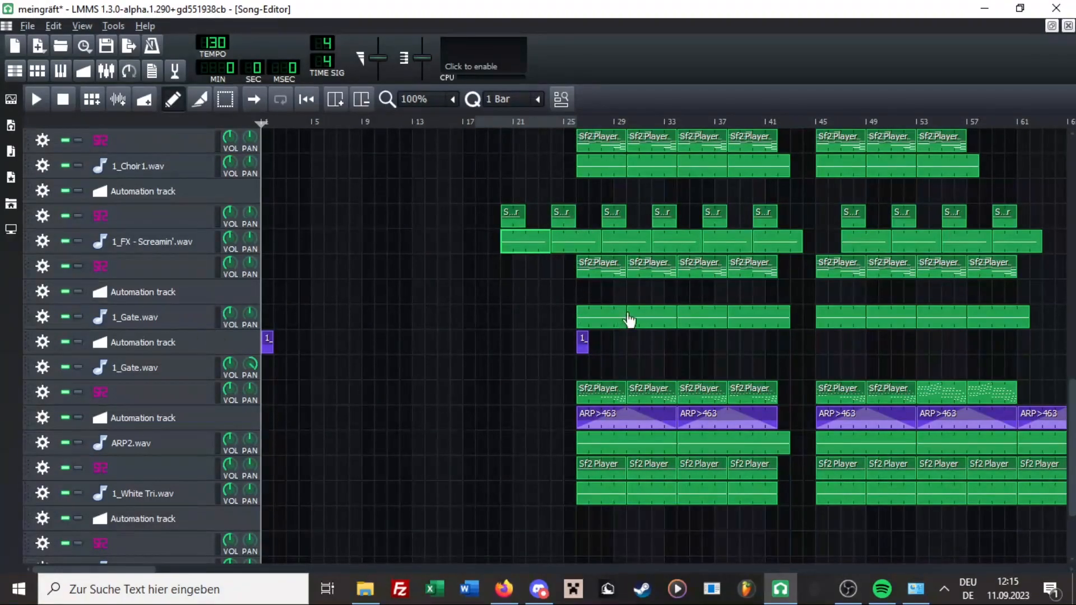
# Solo the upper 1_Gate.wav track, play it from around bar 26, stop, and unsolo it.
pyautogui.click(572, 124)
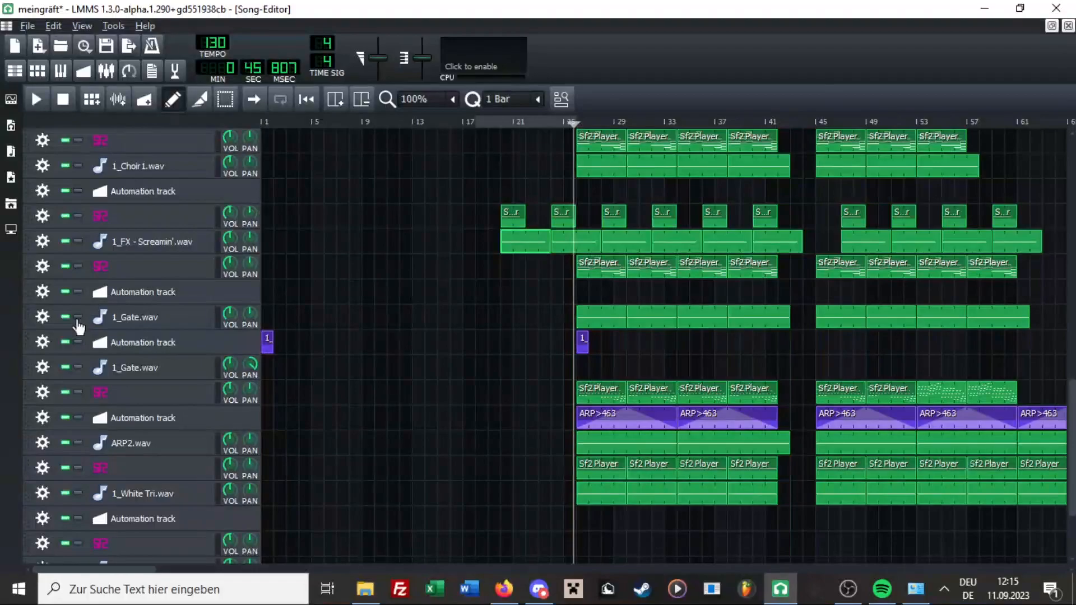
pyautogui.click(78, 318)
pyautogui.press('space')
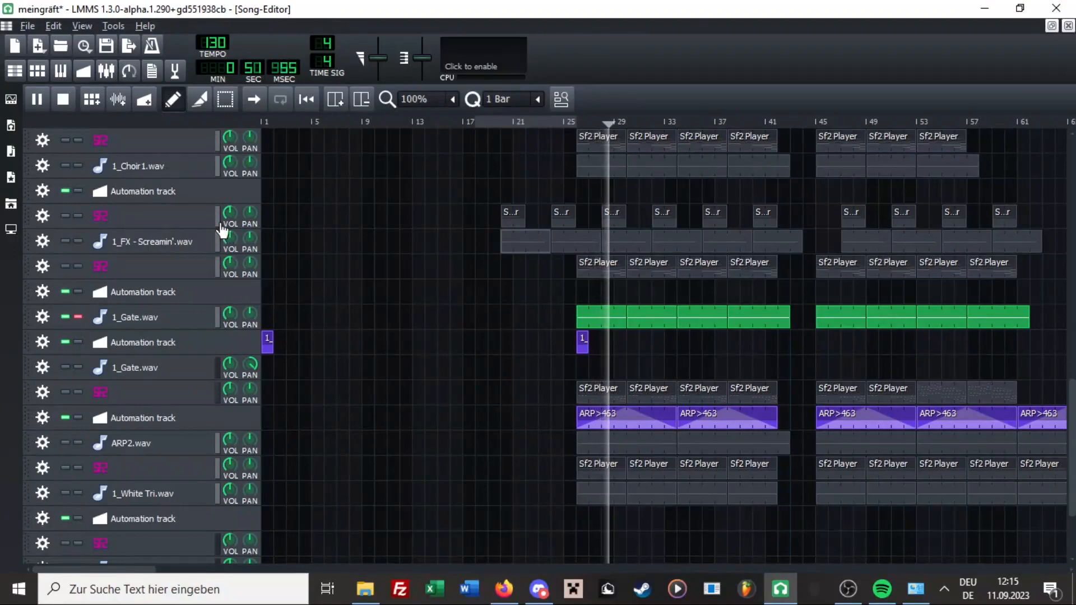
pyautogui.press('space')
pyautogui.click(78, 317)
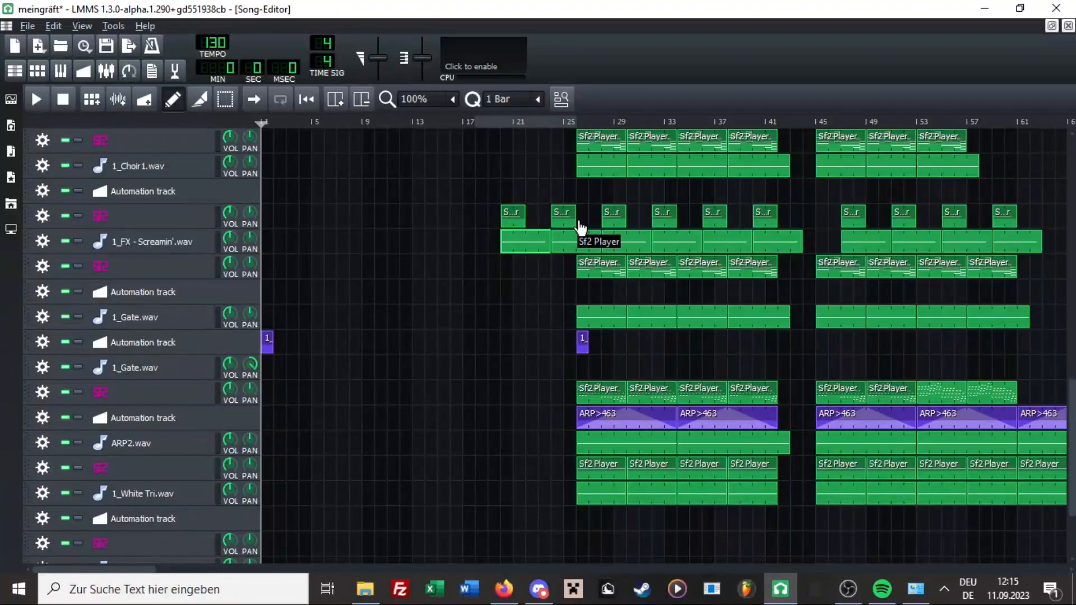
# Solo the ARP2.wav track, play it from around bar 26, stop, and unsolo it.
pyautogui.click(577, 122)
pyautogui.click(78, 443)
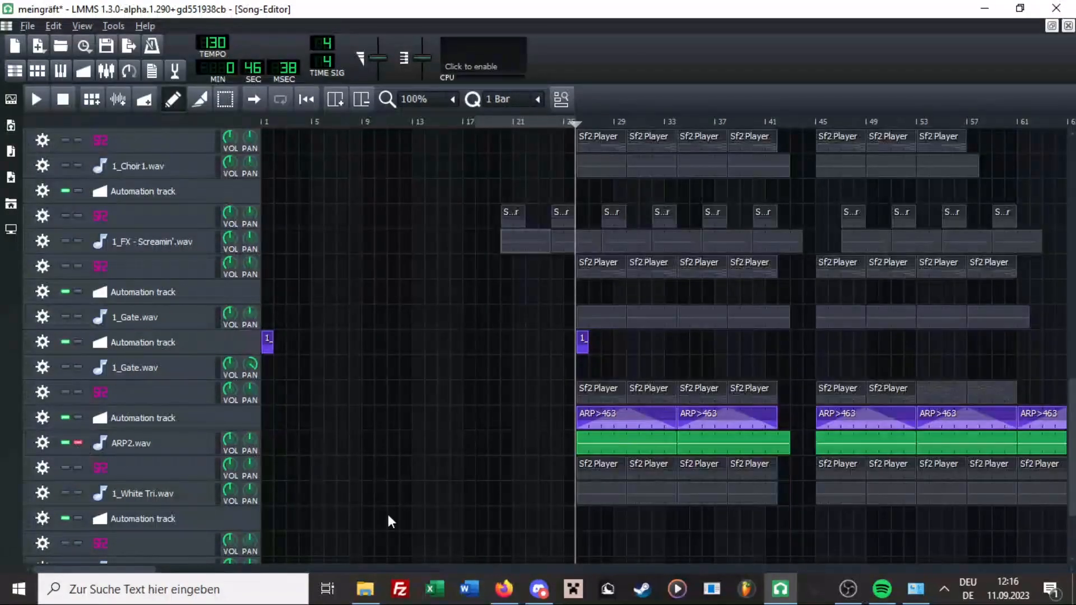
pyautogui.press('space')
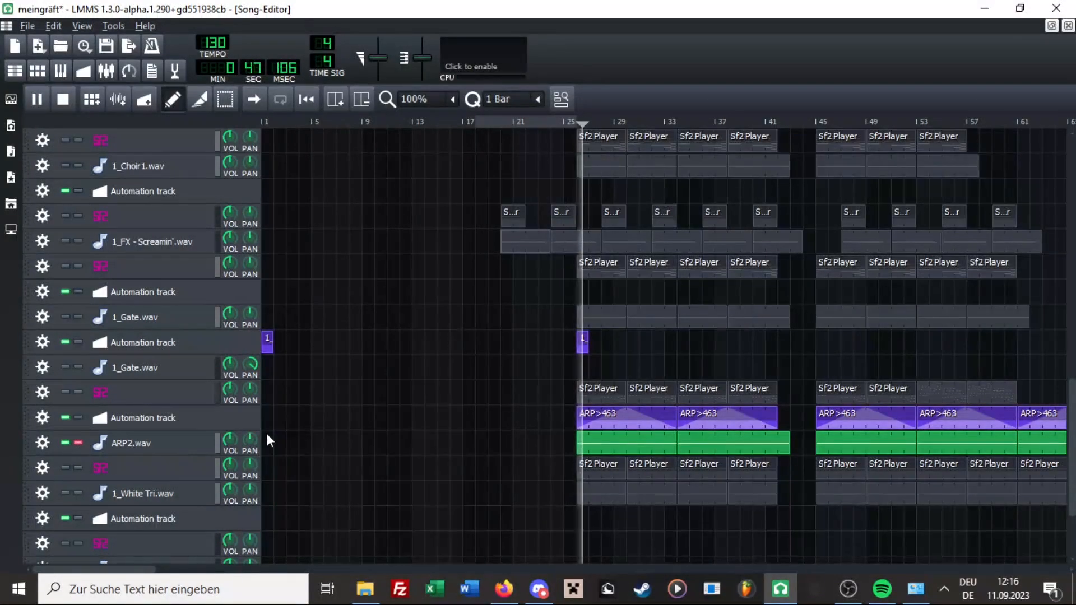
pyautogui.scroll(-2, 368, 482)
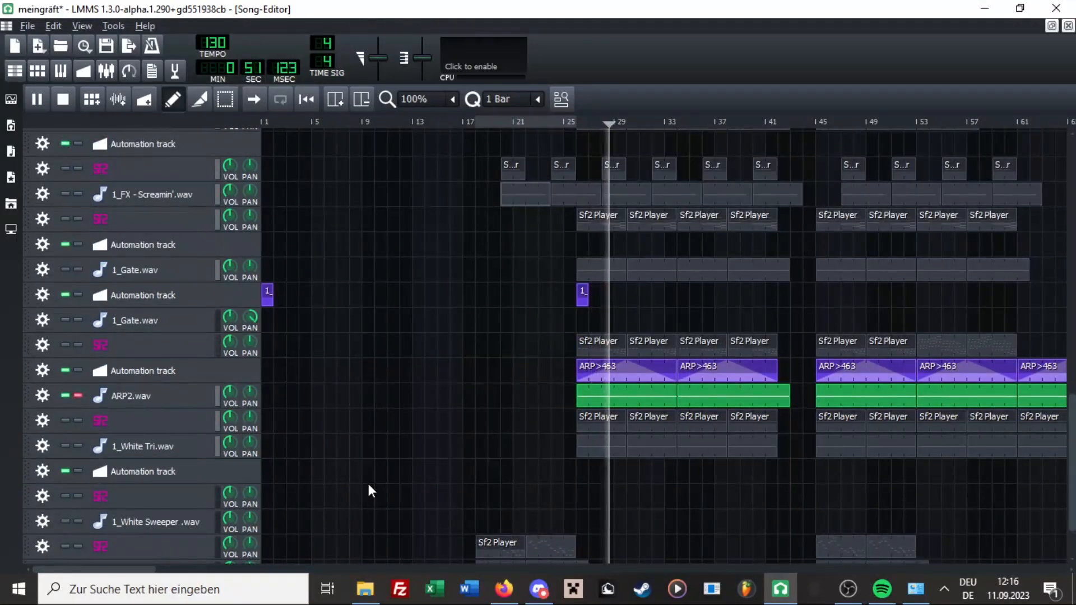
pyautogui.press('space')
pyautogui.click(79, 396)
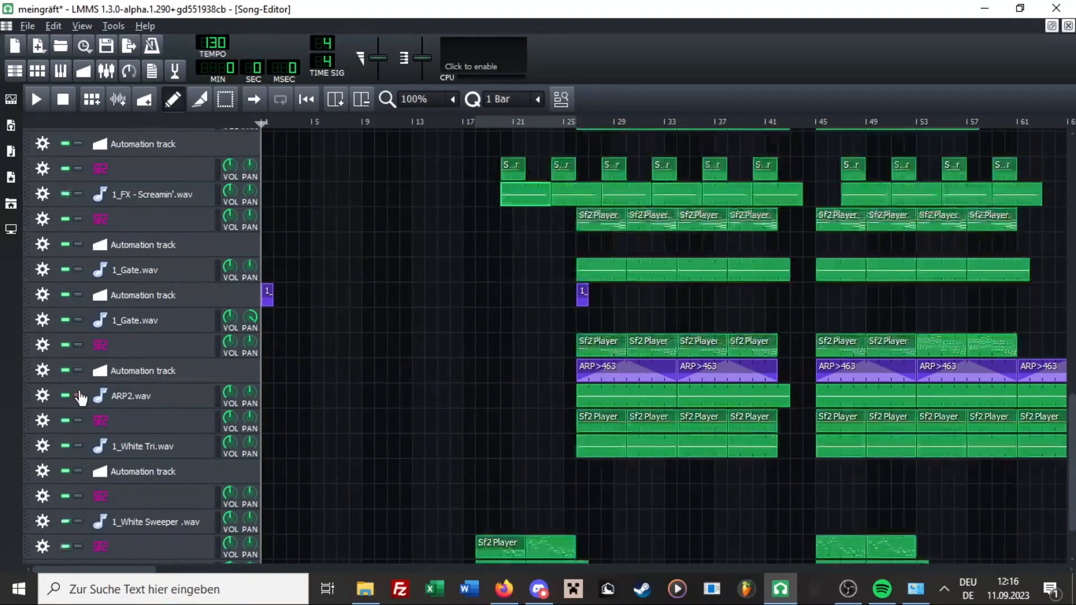
# Solo the 1_Choir1.wav track, play it from around bar 26, stop, and unsolo it.
pyautogui.scroll(5, 371, 449)
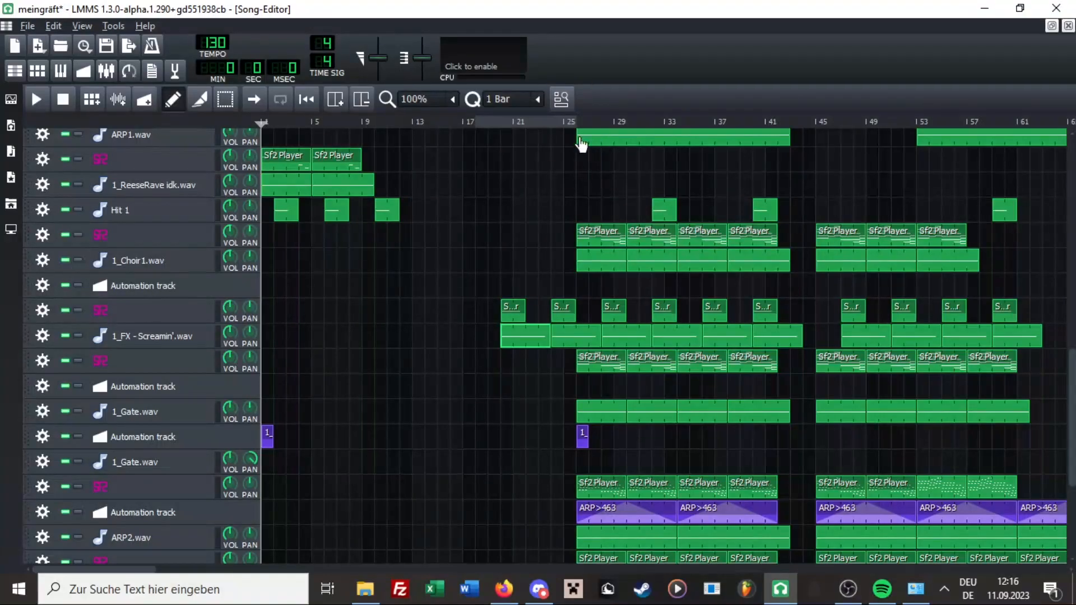
pyautogui.click(573, 121)
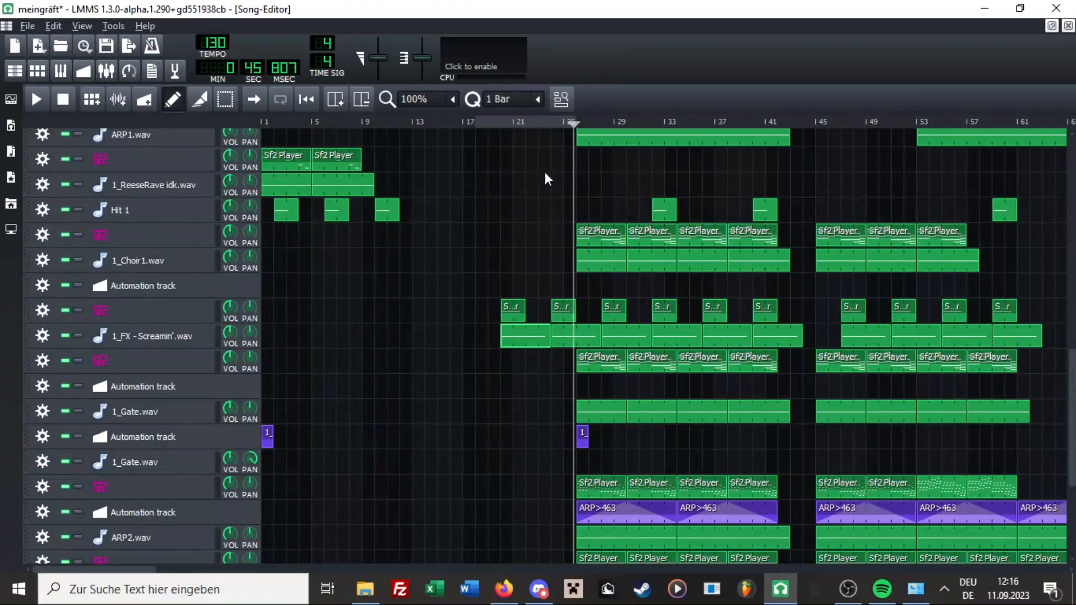
pyautogui.click(79, 261)
pyautogui.press('space')
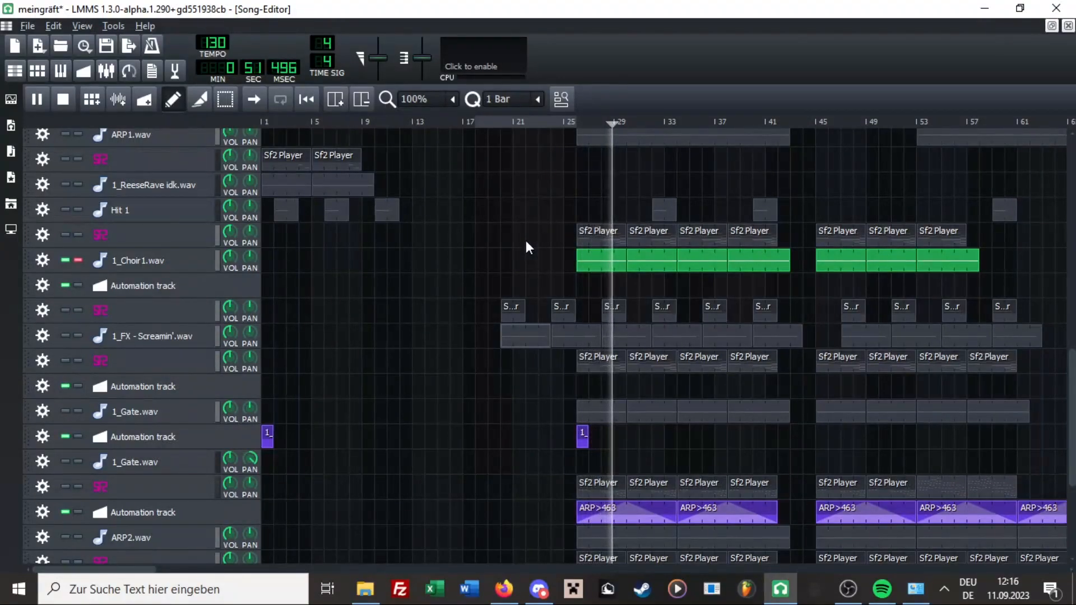
pyautogui.press('space')
pyautogui.click(78, 260)
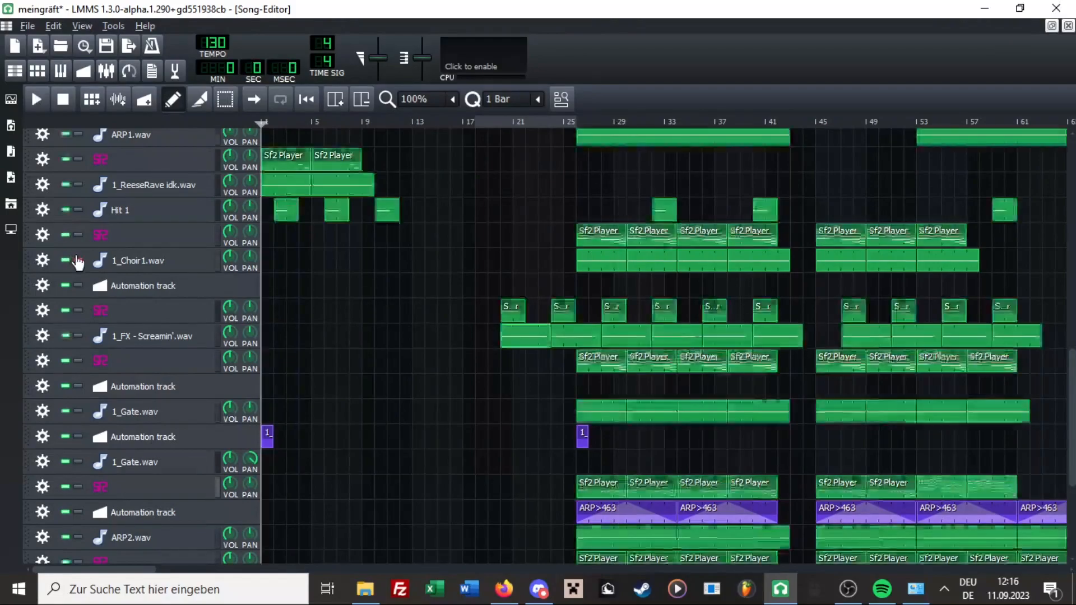
# Solo 1_White Tri.wav, view its instrument settings, play it from around bar 26, stop, and unsolo it.
pyautogui.scroll(-5, 450, 361)
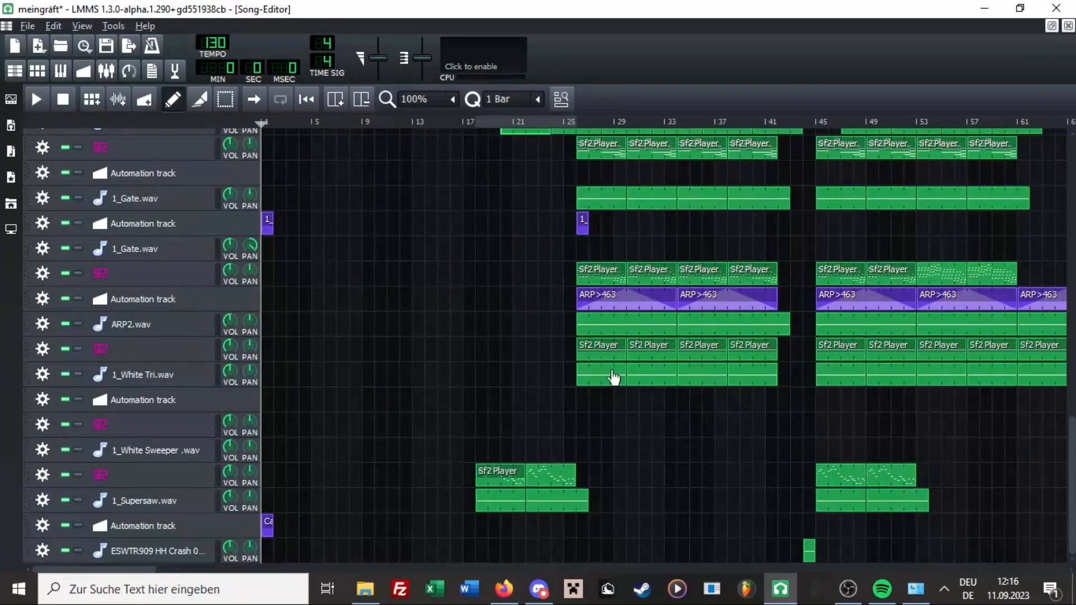
pyautogui.click(568, 123)
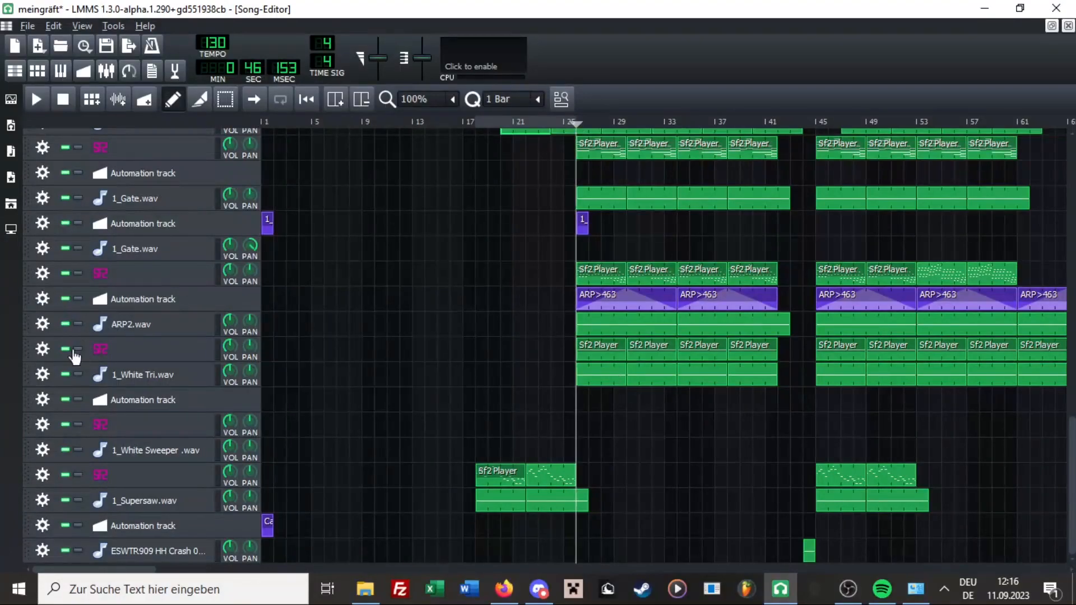
pyautogui.click(78, 375)
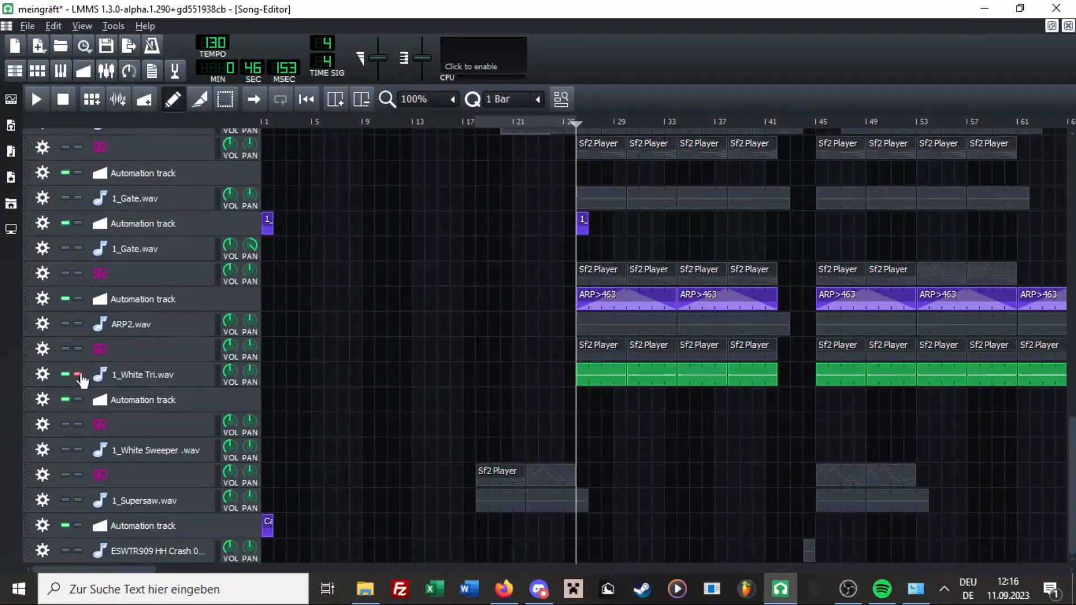
pyautogui.click(152, 380)
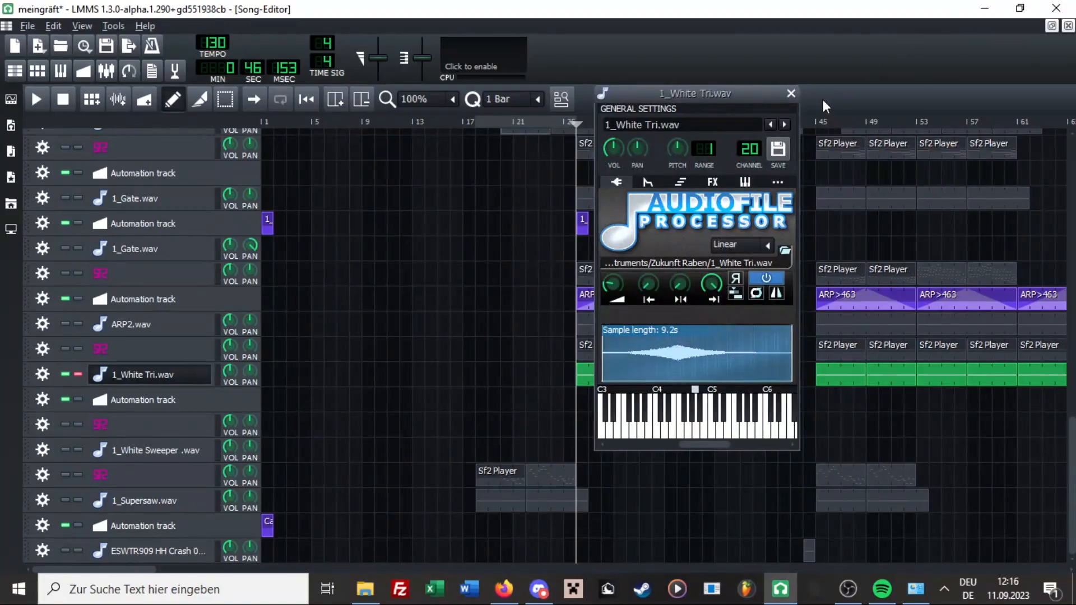
pyautogui.click(791, 93)
pyautogui.press('space')
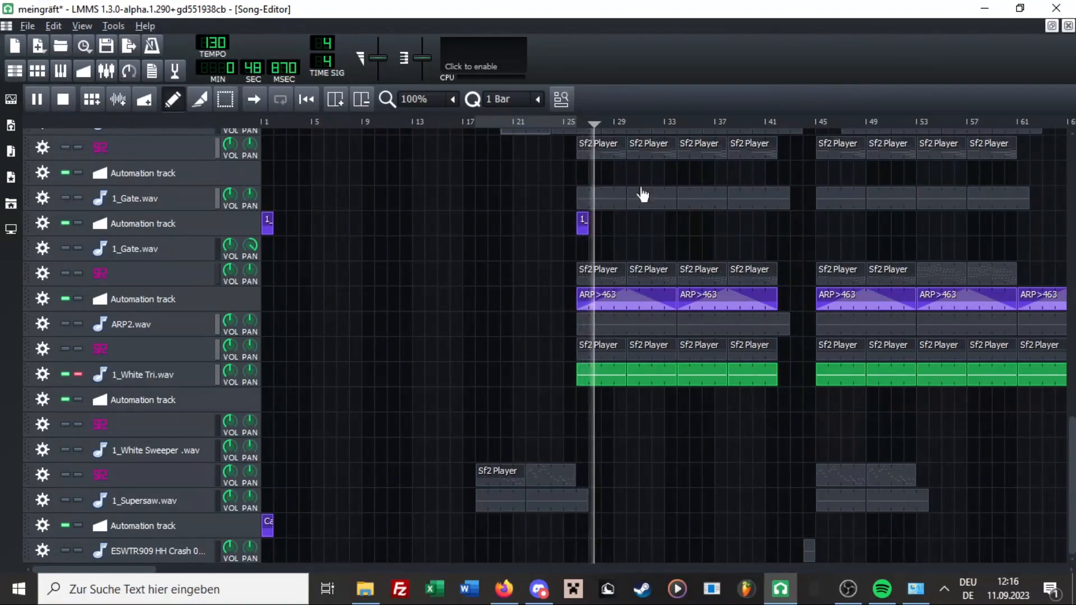
pyautogui.press('space')
pyautogui.click(78, 374)
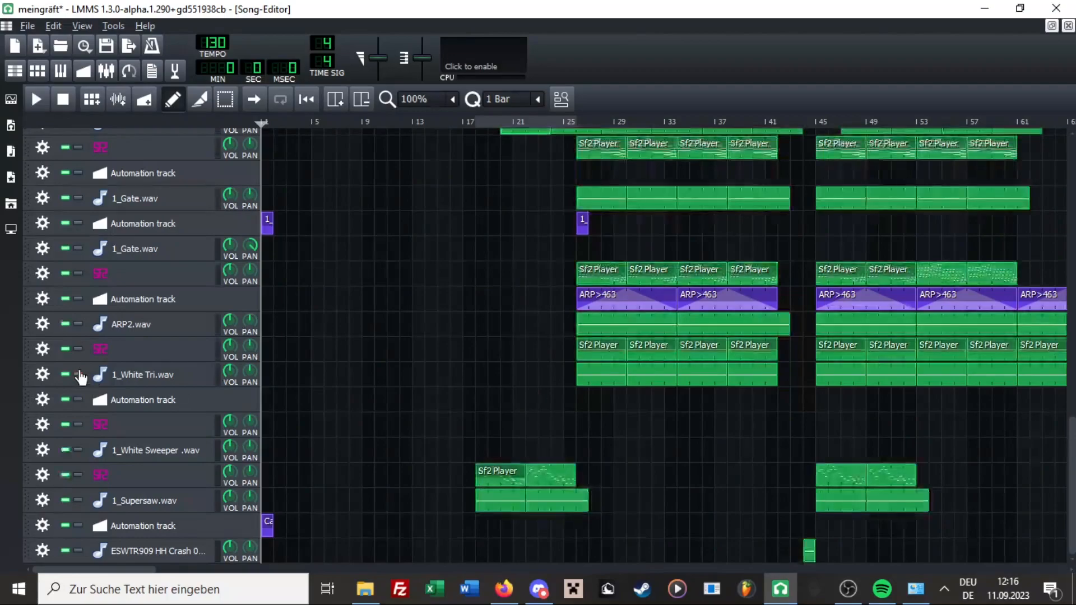
# Play the song from the first 1_White Sweeper .wav clip around bar 85, and stop playback.
pyautogui.scroll(5, 404, 446)
pyautogui.scroll(10, 403, 440)
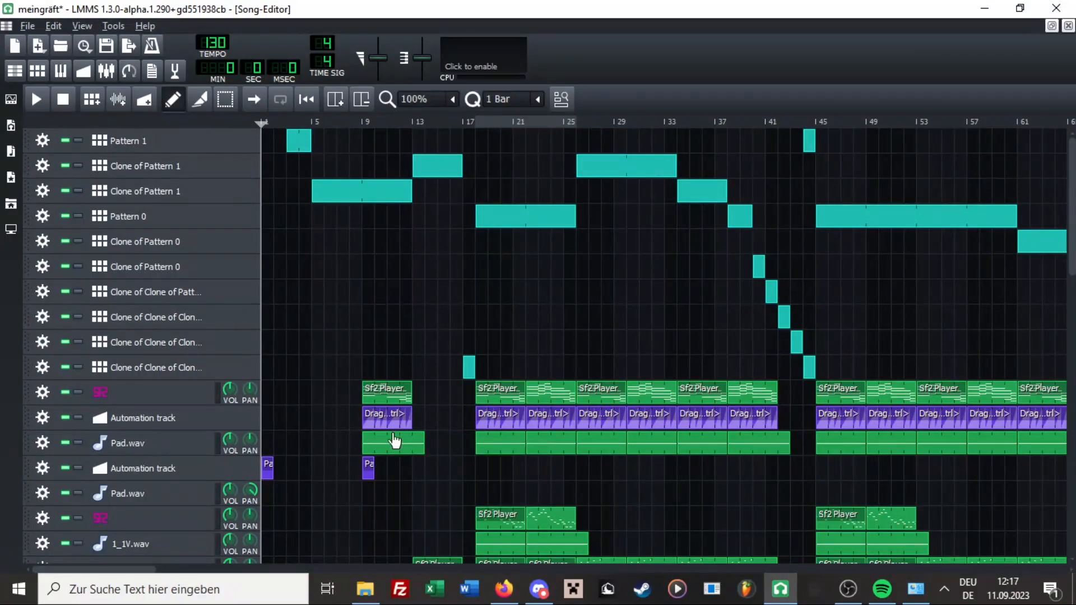
pyautogui.scroll(-15, 395, 441)
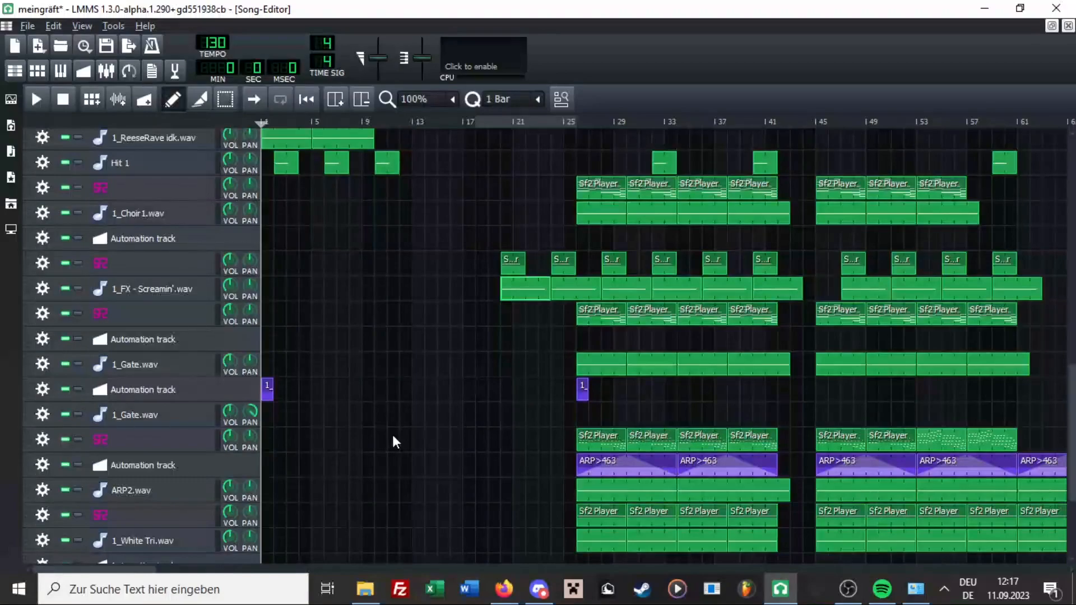
pyautogui.scroll(-5, 395, 442)
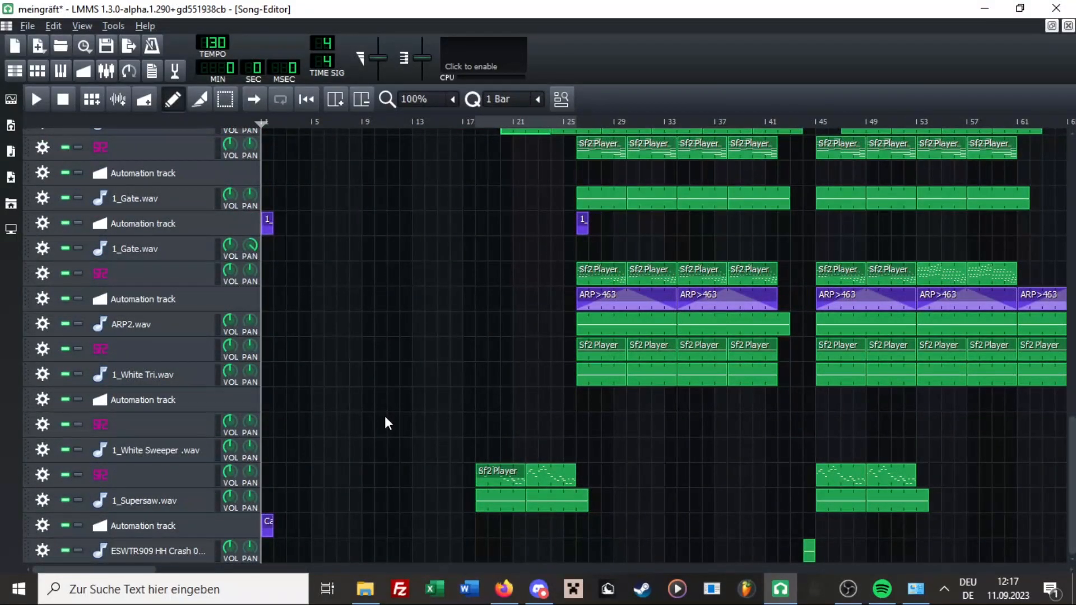
pyautogui.scroll(-1, 785, 464)
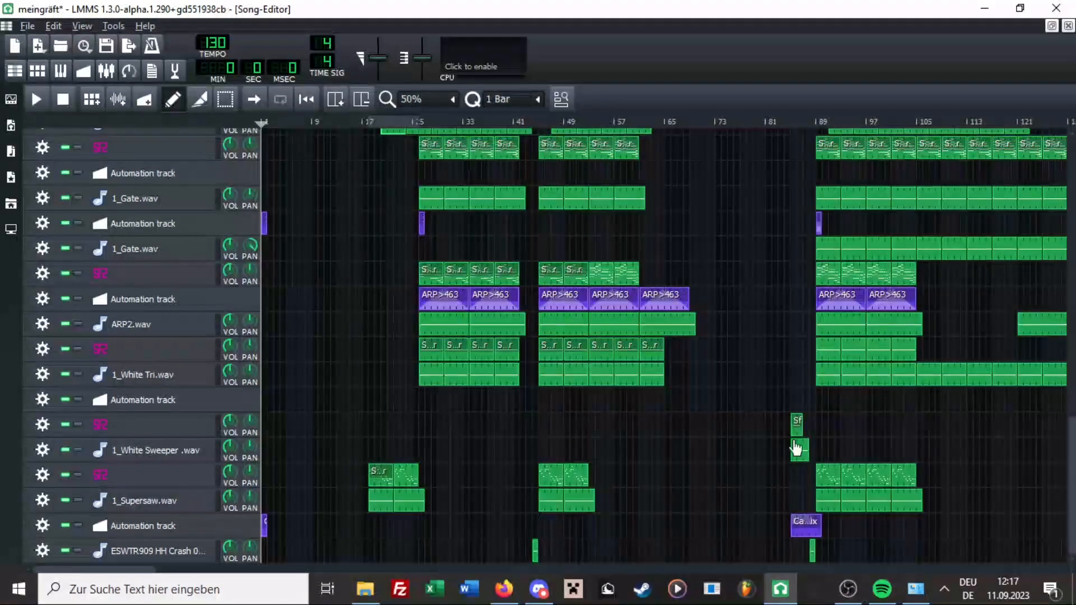
pyautogui.click(787, 123)
pyautogui.press('space')
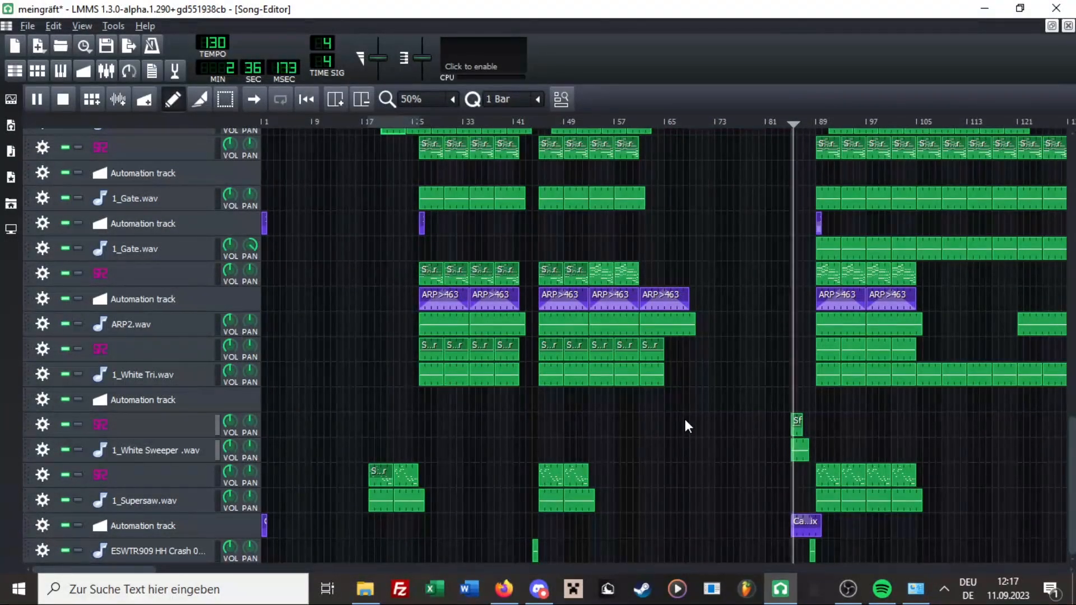
pyautogui.press('space')
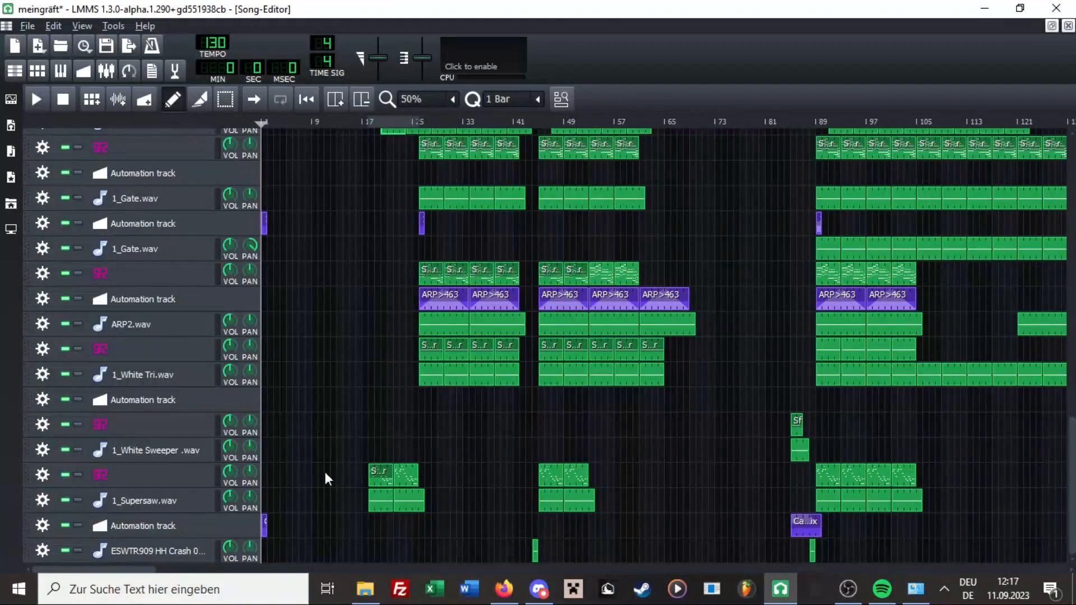
# View the first 1_Supersaw.wav clip around bar 18 in the Piano Roll, play it, and return to the Song Editor.
pyautogui.scroll(-1, 748, 499)
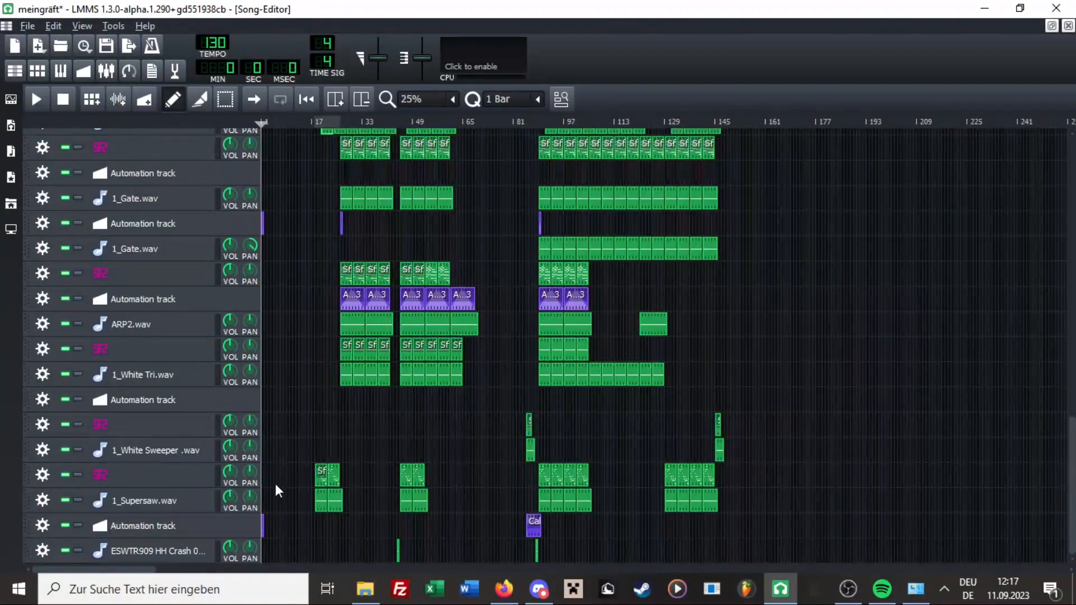
pyautogui.scroll(1, 277, 490)
pyautogui.scroll(1, 275, 485)
pyautogui.doubleClick(440, 499)
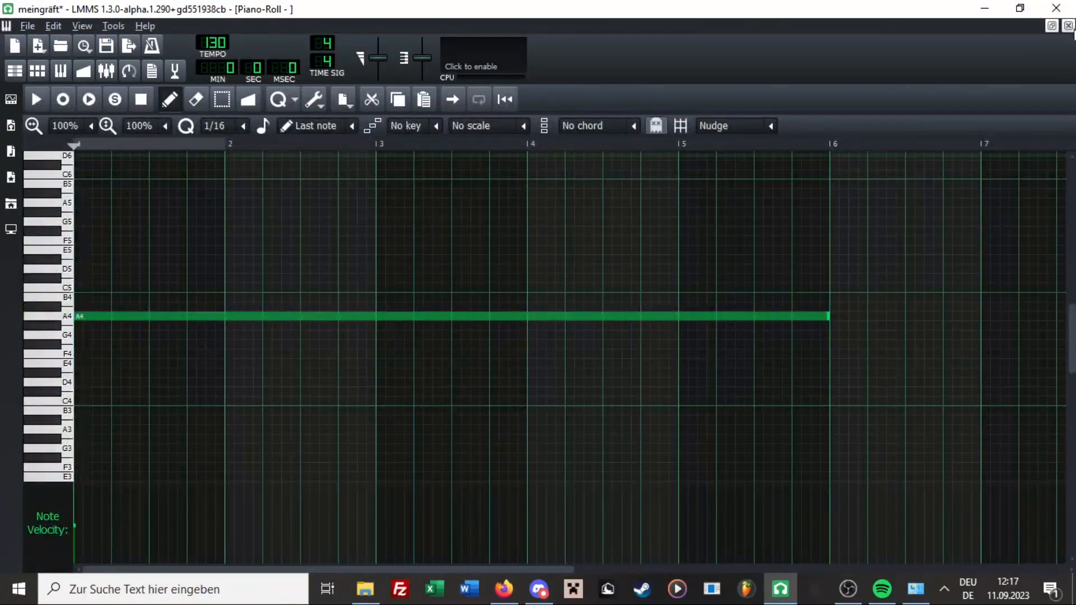
pyautogui.click(1068, 26)
pyautogui.click(422, 119)
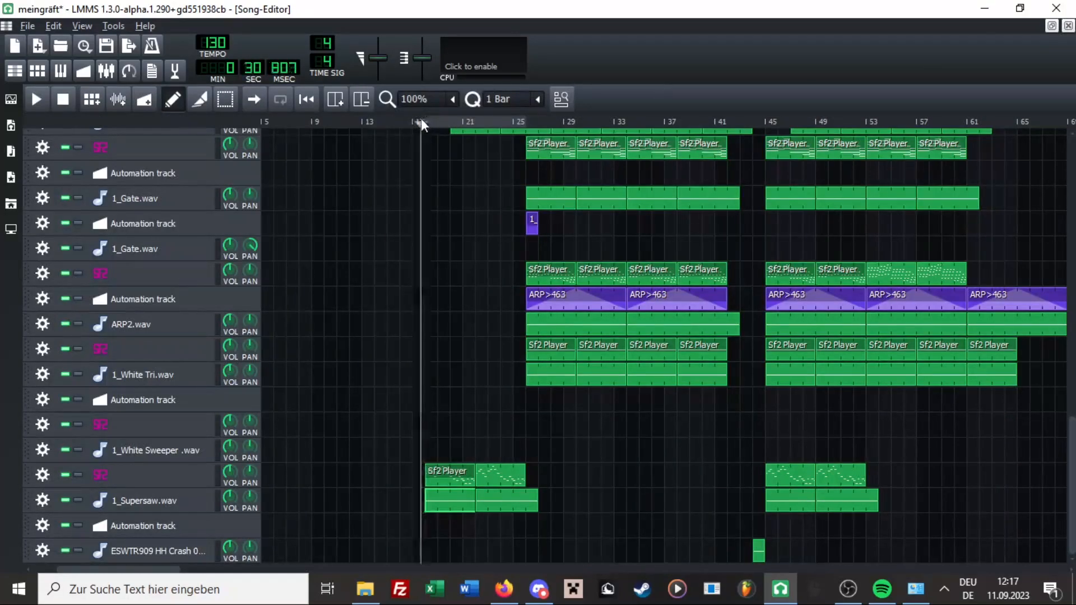
pyautogui.doubleClick(465, 502)
pyautogui.press('space')
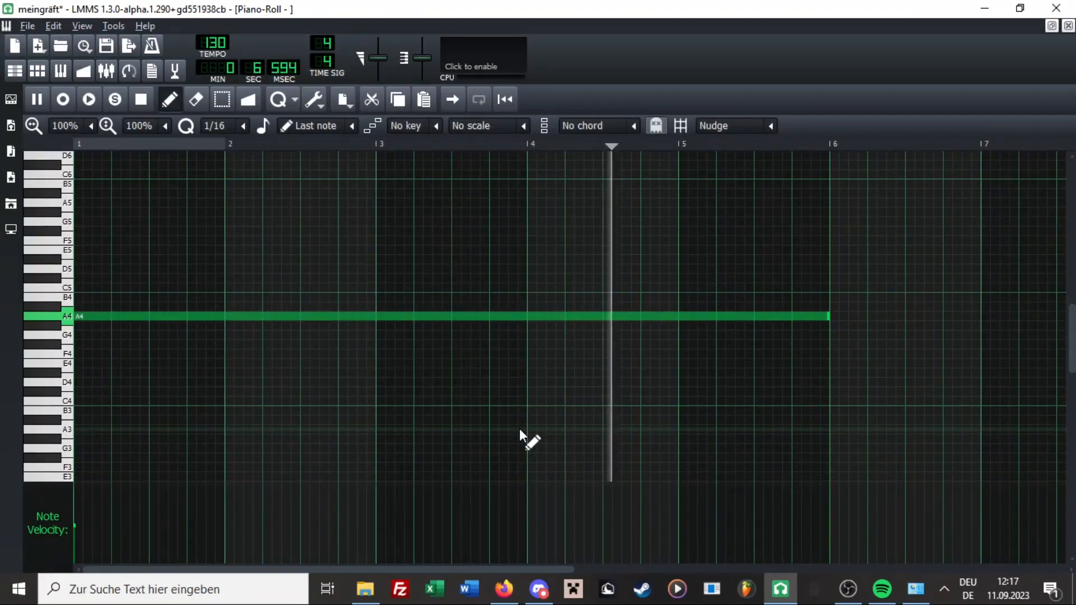
pyautogui.press('space')
pyautogui.click(1068, 26)
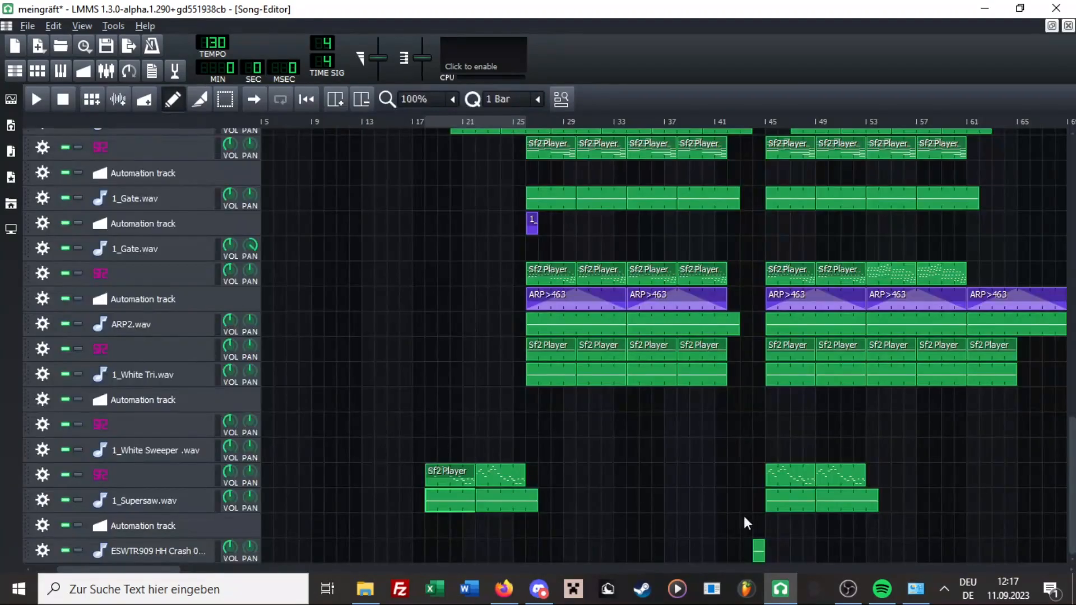
# View the ESWTR909 HH Crash clip around bar 44 in the Piano Roll, play it briefly, and return to the Song Editor.
pyautogui.doubleClick(759, 551)
pyautogui.press('space')
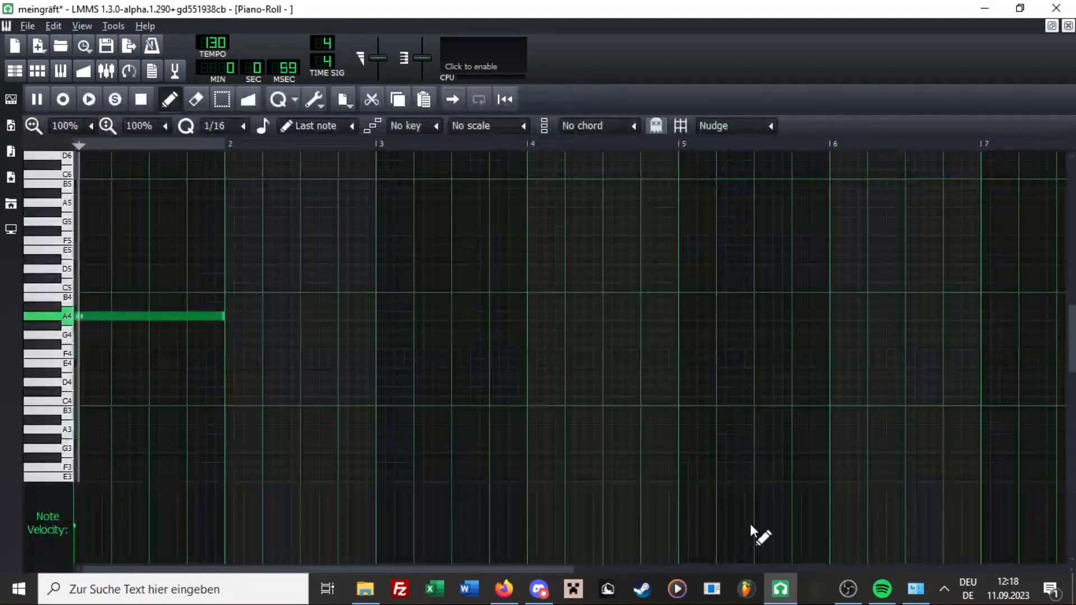
pyautogui.press('space')
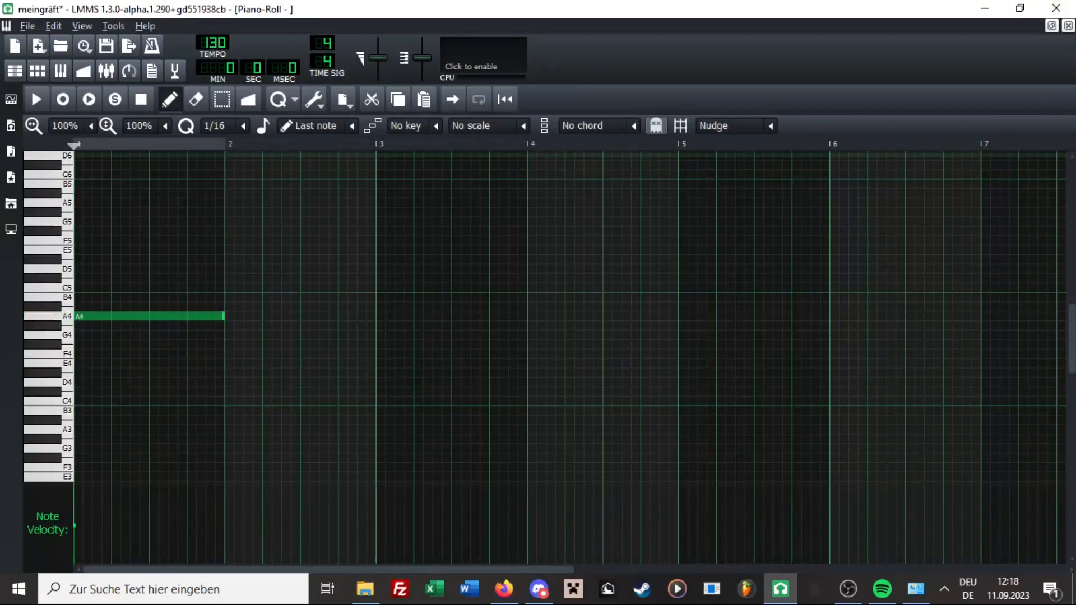
pyautogui.click(1069, 27)
# Open the Mixer and examine the effects chains and sends of the Kick, Pad.wav, 1_Bass.wav and Lowpass channels.
pyautogui.scroll(16, 747, 294)
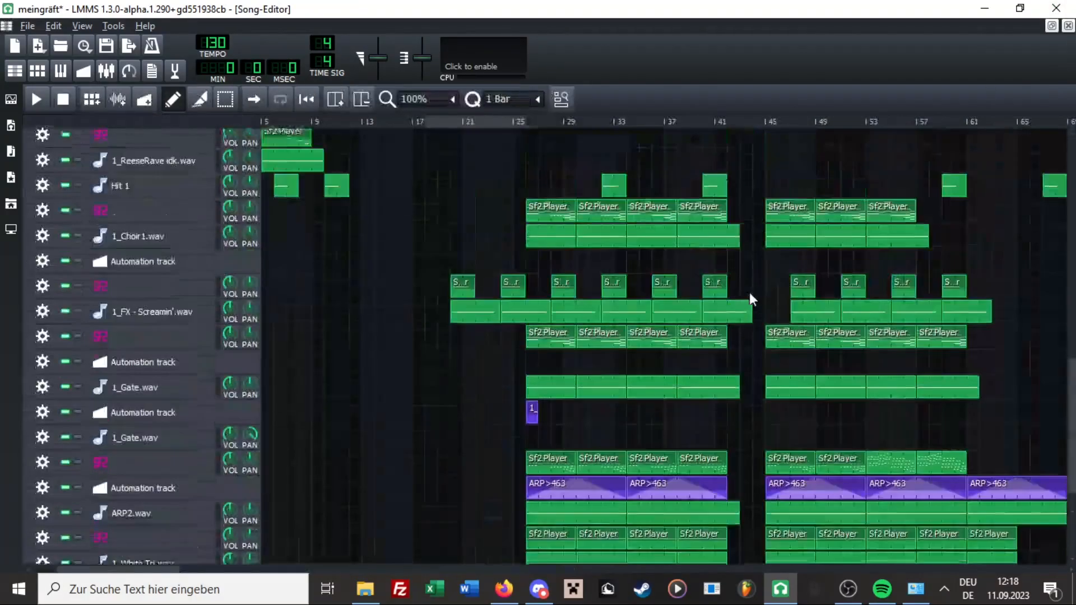
pyautogui.scroll(-6, 742, 249)
pyautogui.scroll(10, 742, 245)
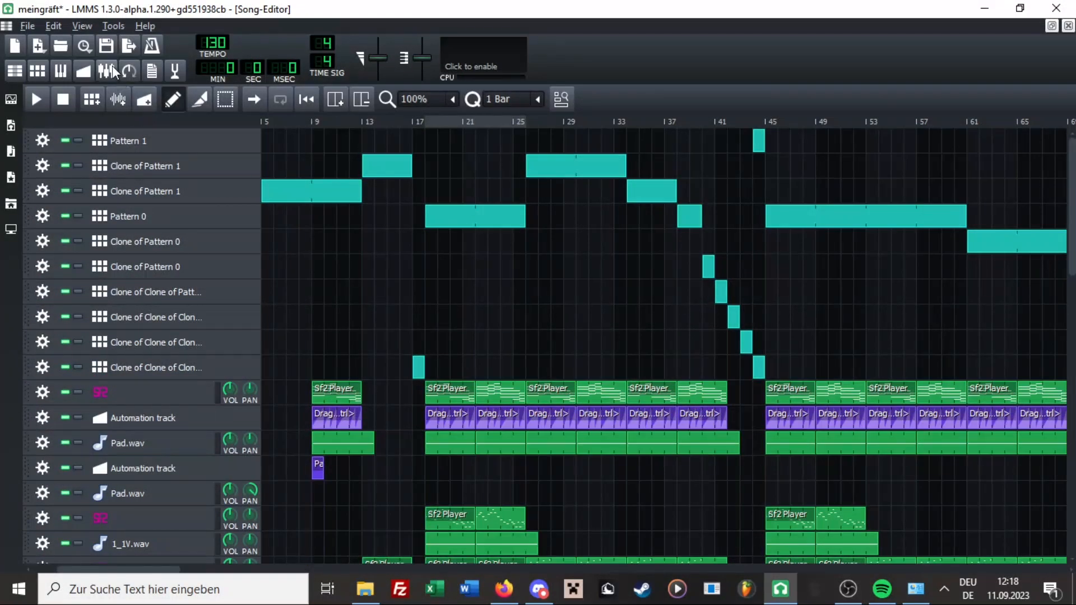
pyautogui.click(113, 75)
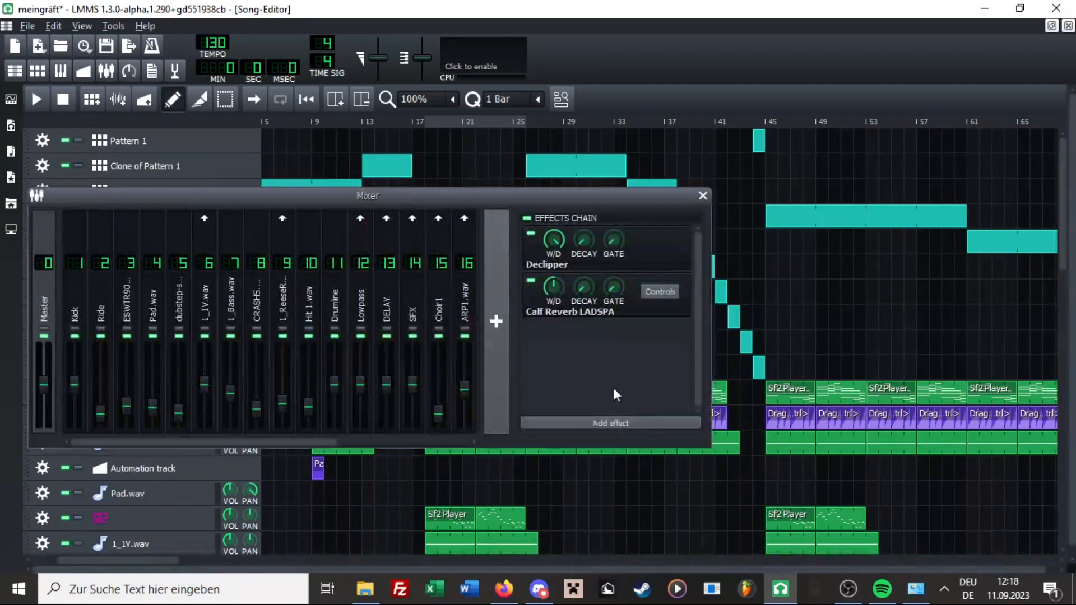
pyautogui.click(74, 314)
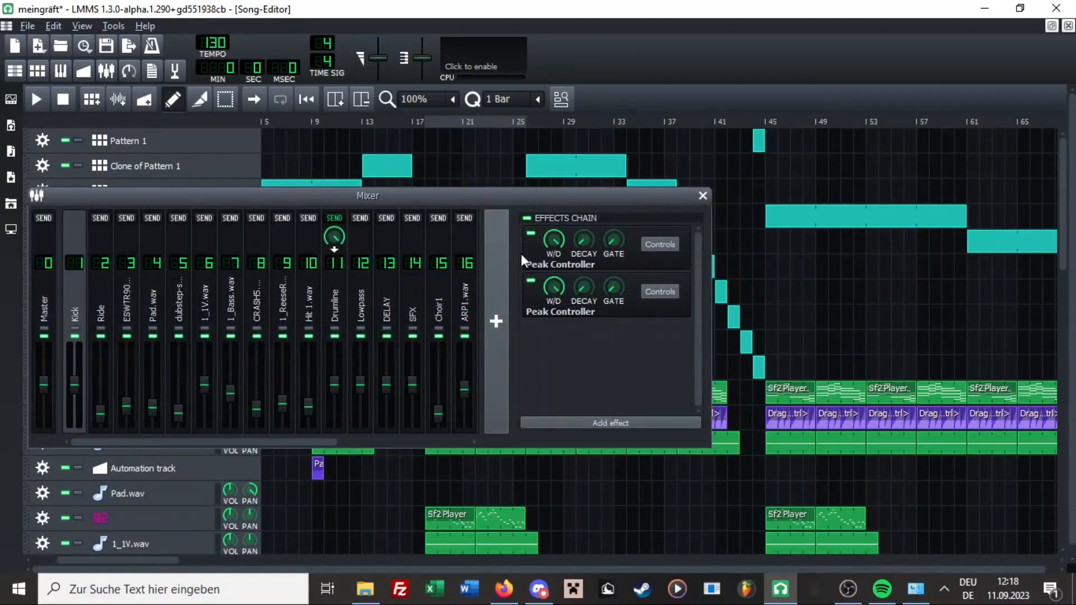
pyautogui.click(161, 307)
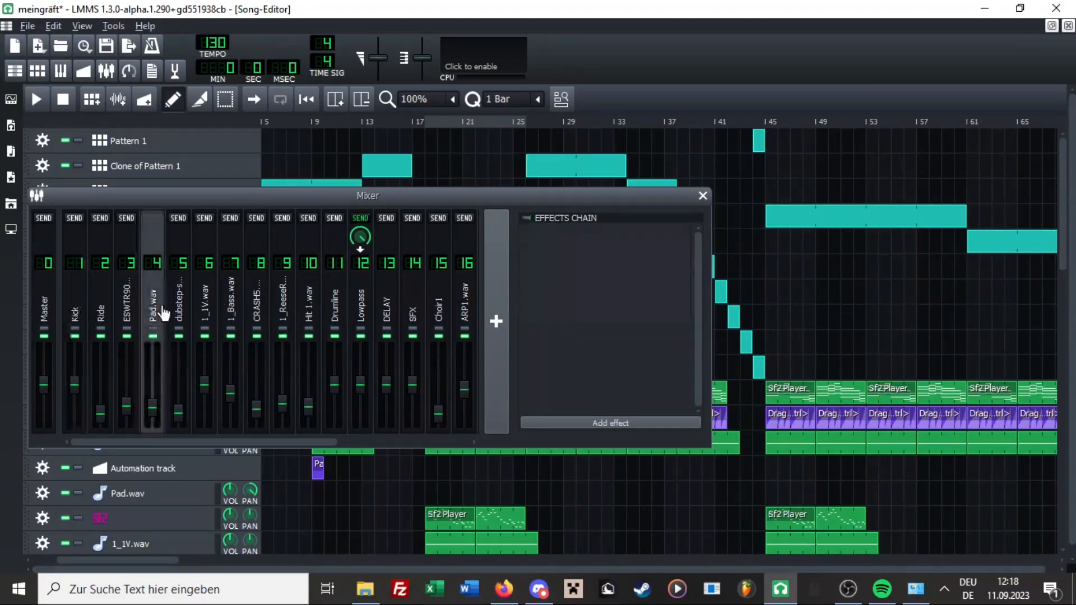
pyautogui.click(240, 309)
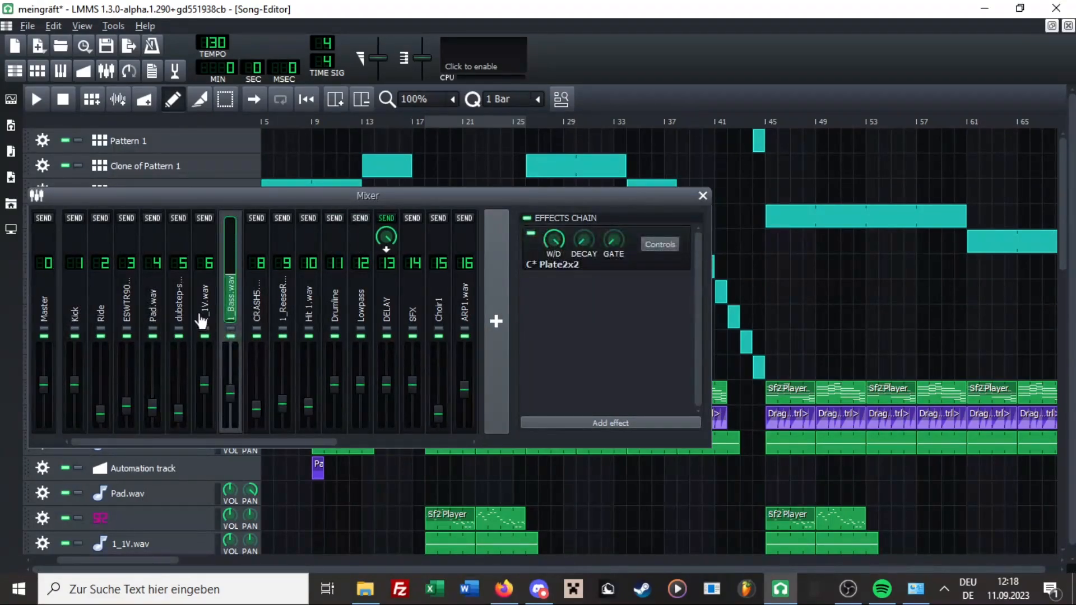
pyautogui.click(150, 303)
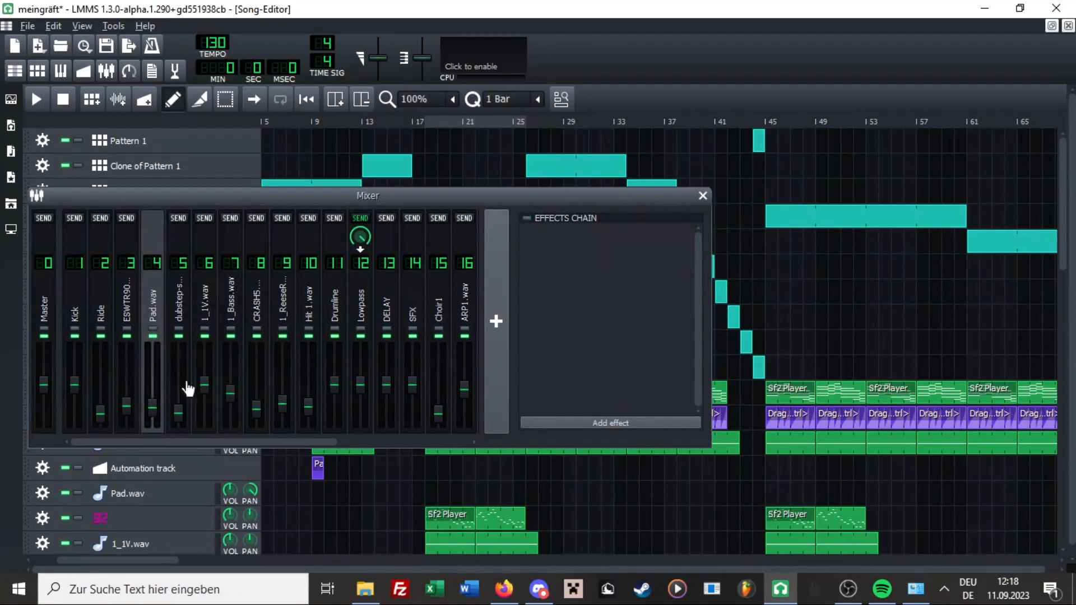
pyautogui.click(362, 309)
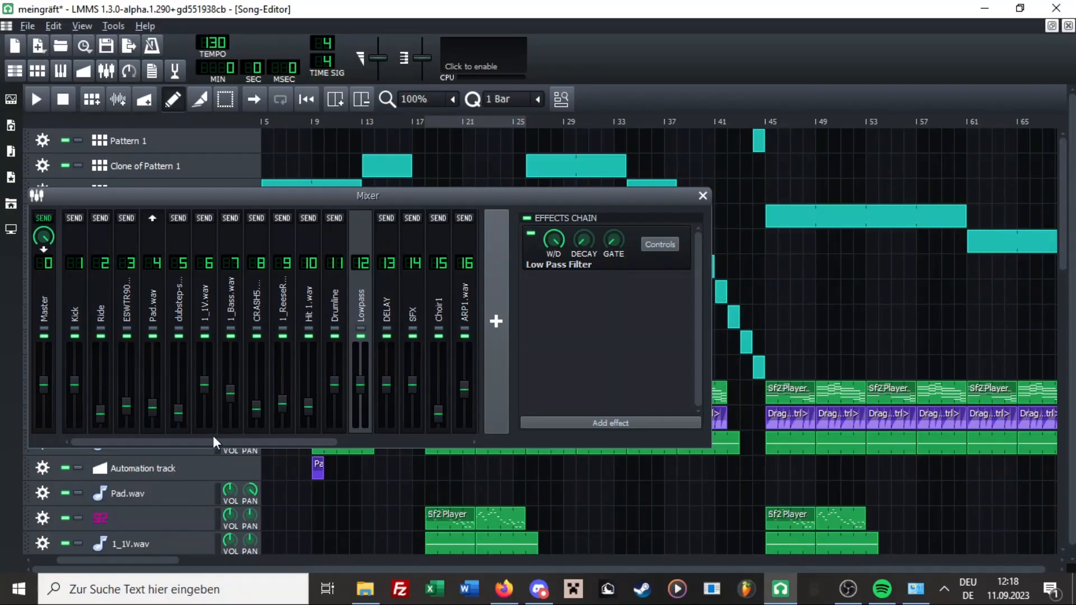
# Examine the effects chains and sends of the Drumline and DELAY mixer channels.
pyautogui.moveTo(230, 438); pyautogui.dragTo(171, 420)
pyautogui.click(335, 308)
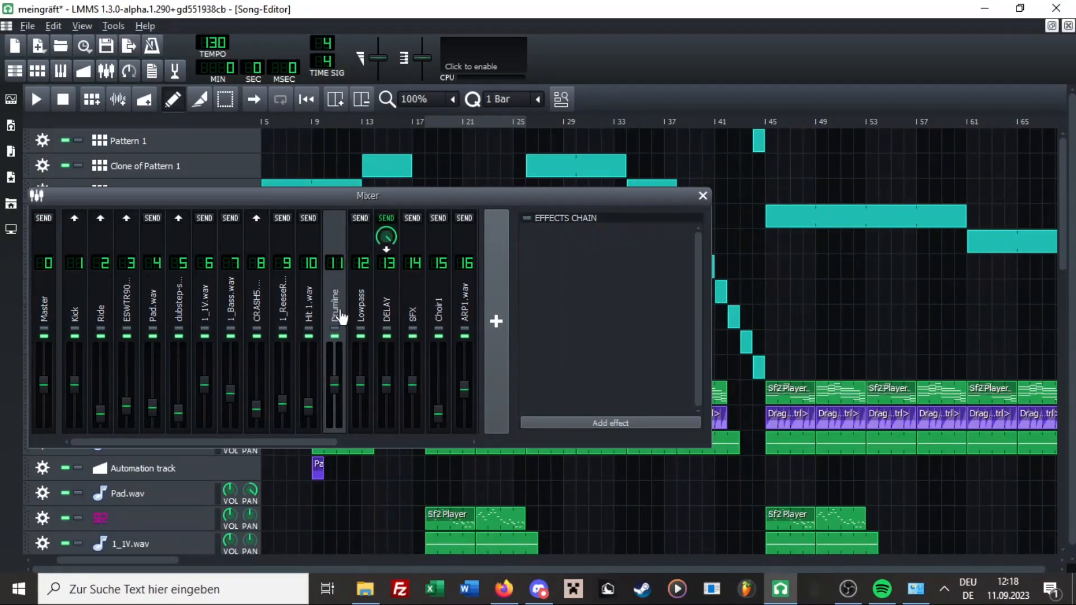
pyautogui.click(390, 308)
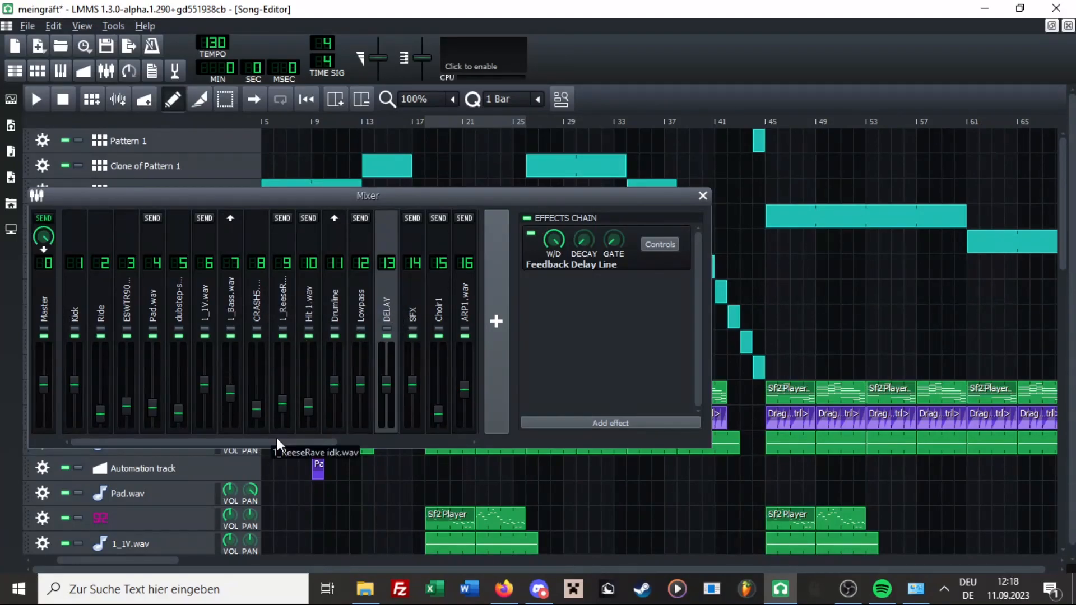
# Review the Kick, Ride, Pad.wav, dubstep-snare and 1_1V.wav mixer channels, look through channels 9 to 24, and close the Mixer.
pyautogui.moveTo(344, 441); pyautogui.dragTo(262, 460)
pyautogui.click(72, 269)
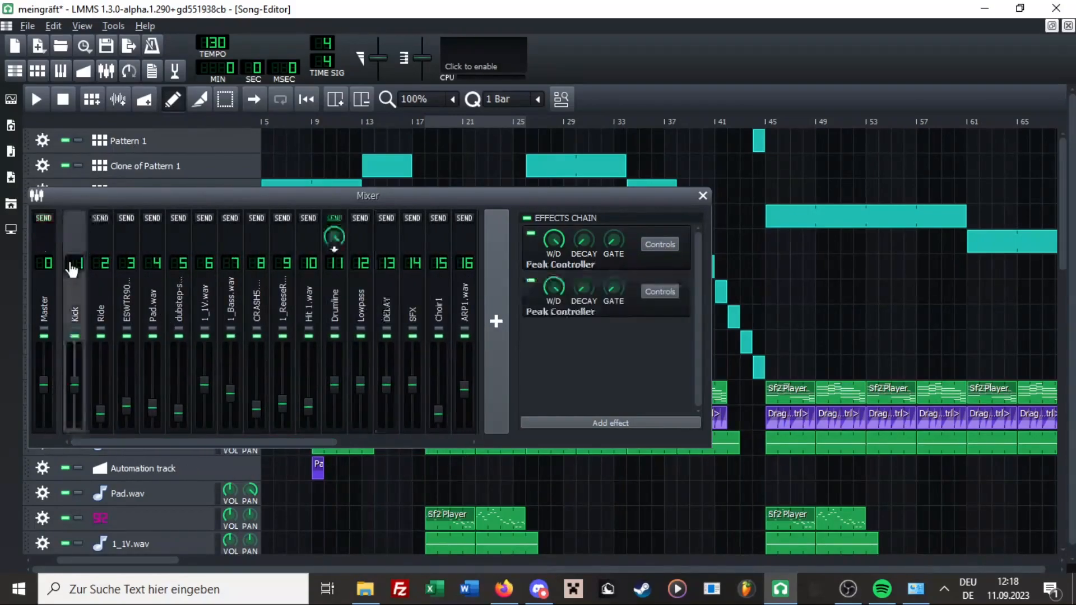
pyautogui.click(106, 310)
pyautogui.click(155, 304)
pyautogui.click(183, 307)
pyautogui.click(211, 306)
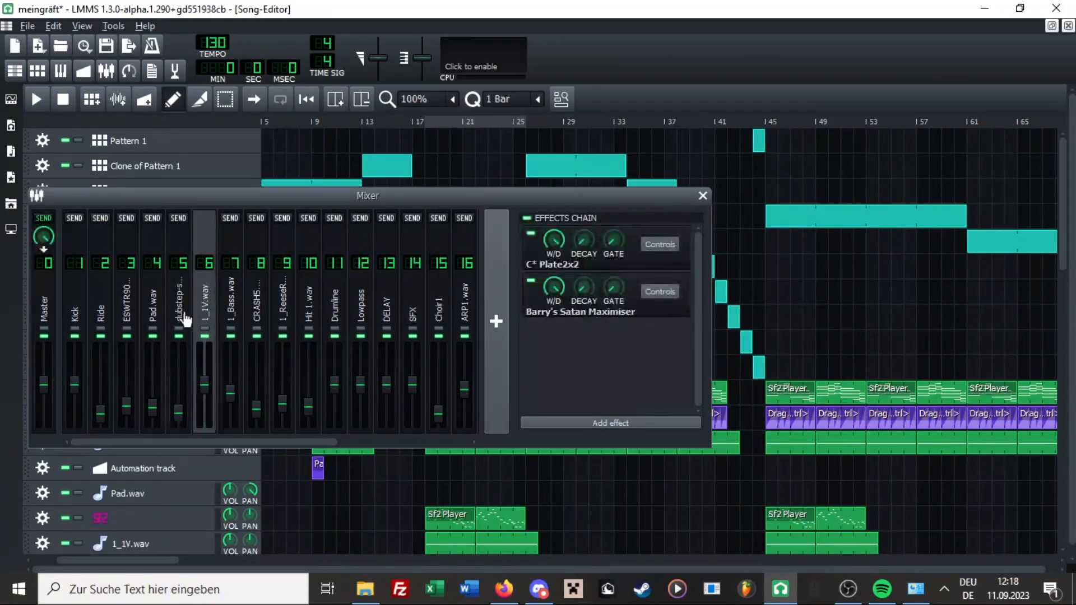
pyautogui.click(110, 319)
pyautogui.click(74, 314)
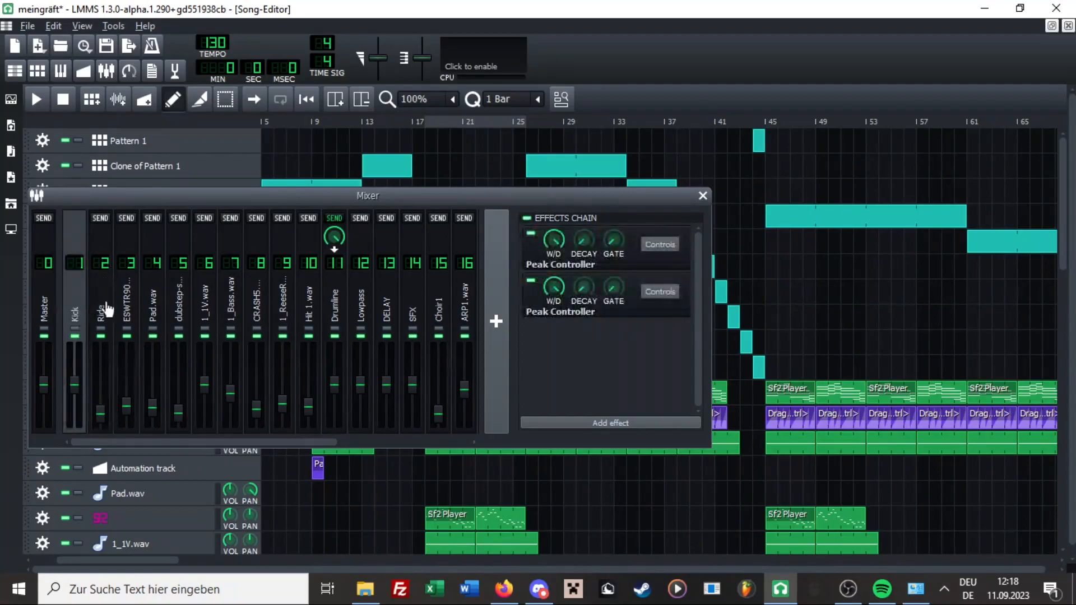
pyautogui.moveTo(237, 441); pyautogui.dragTo(424, 452)
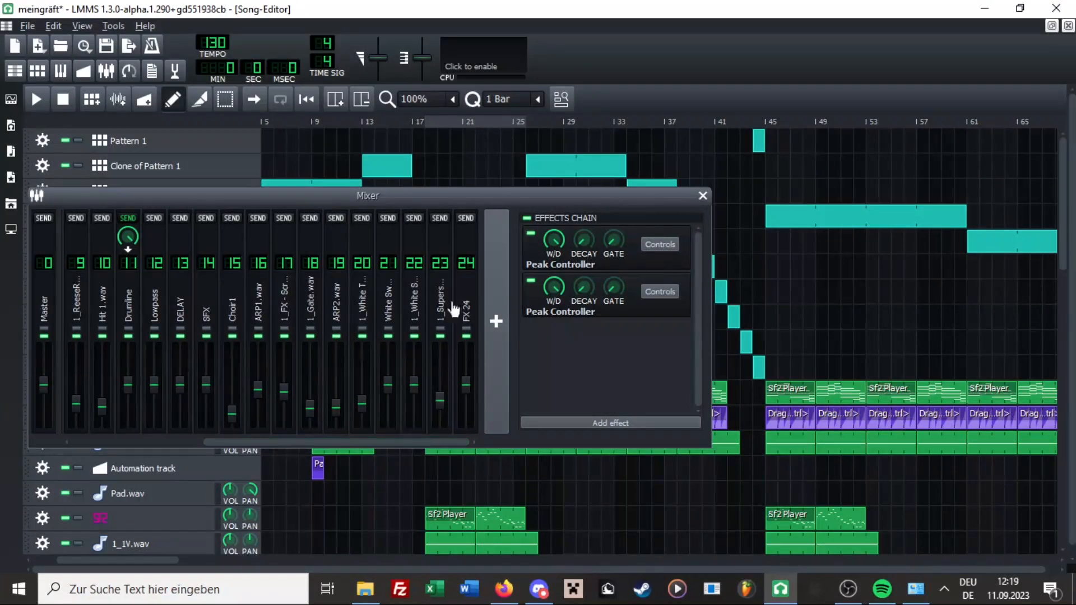
pyautogui.click(703, 194)
# View the first ARP1.wav clip around bar 26 in the Piano Roll, play it, and return to the Song Editor.
pyautogui.scroll(-10, 449, 233)
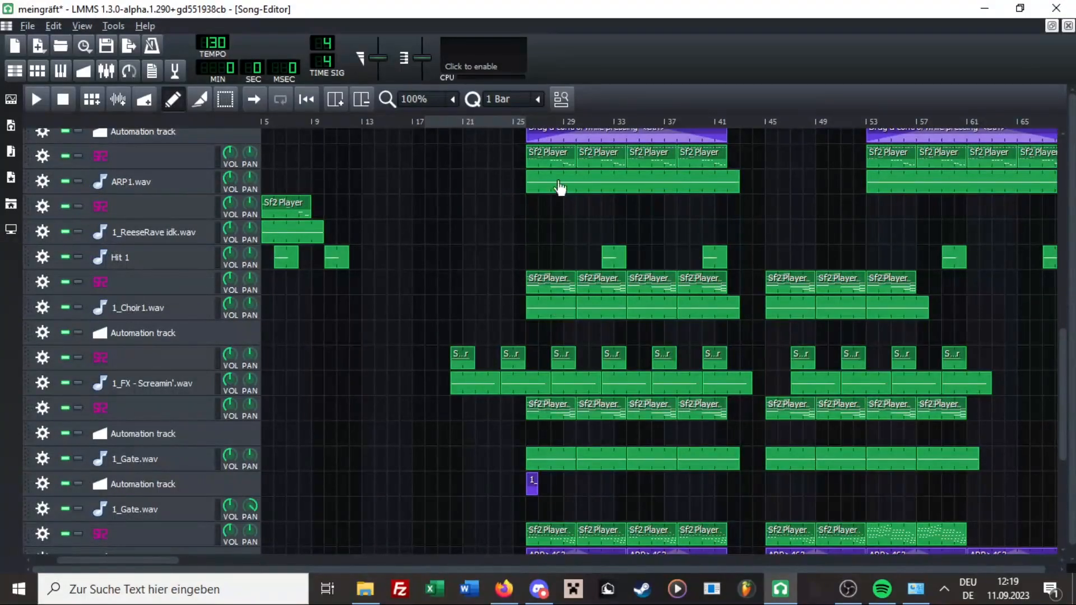
pyautogui.doubleClick(556, 187)
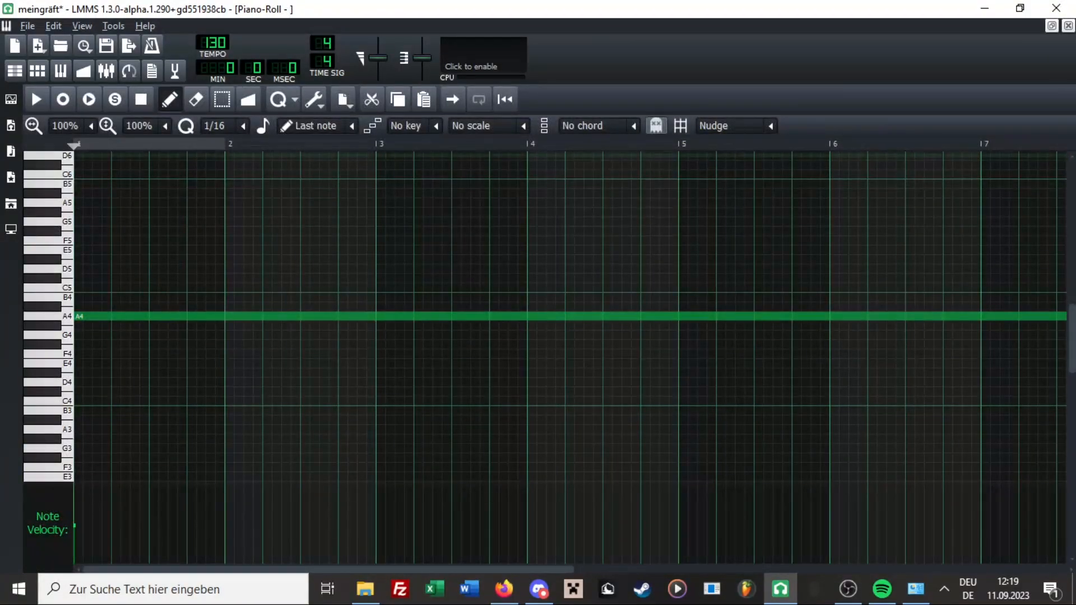
pyautogui.click(1069, 26)
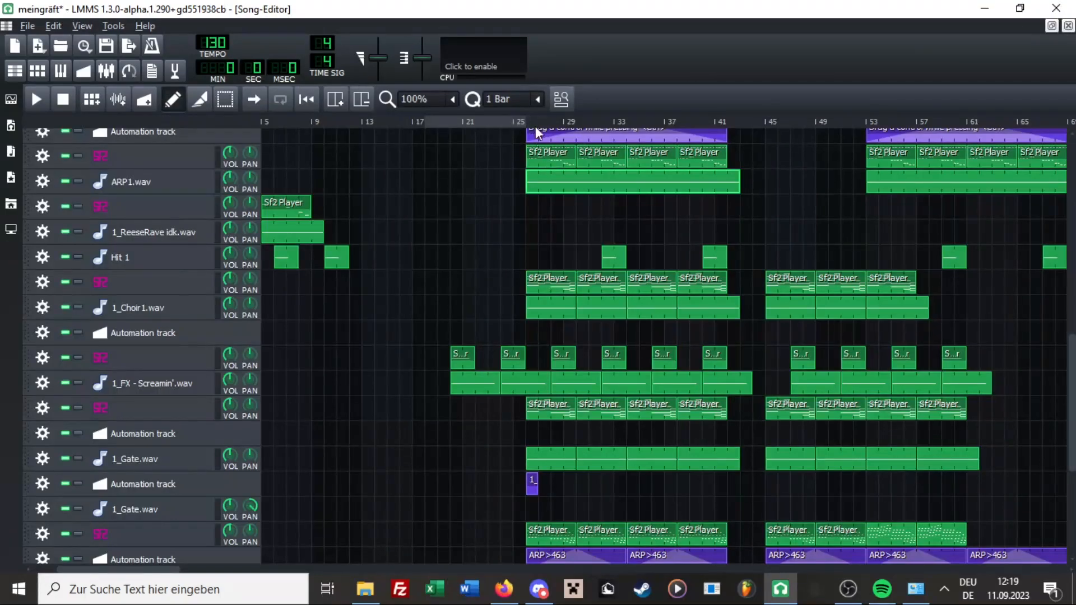
pyautogui.doubleClick(547, 181)
pyautogui.press('space')
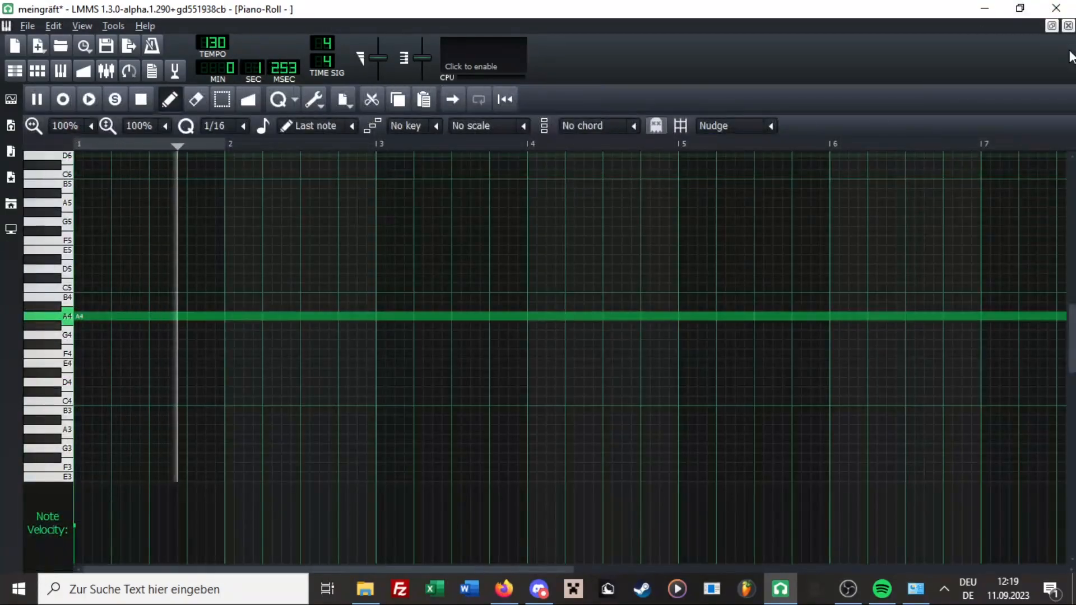
pyautogui.click(1068, 26)
# View the first Sf2 Player clip directly above ARP1.wav in the Piano Roll and return to the Song Editor.
pyautogui.scroll(3, 656, 271)
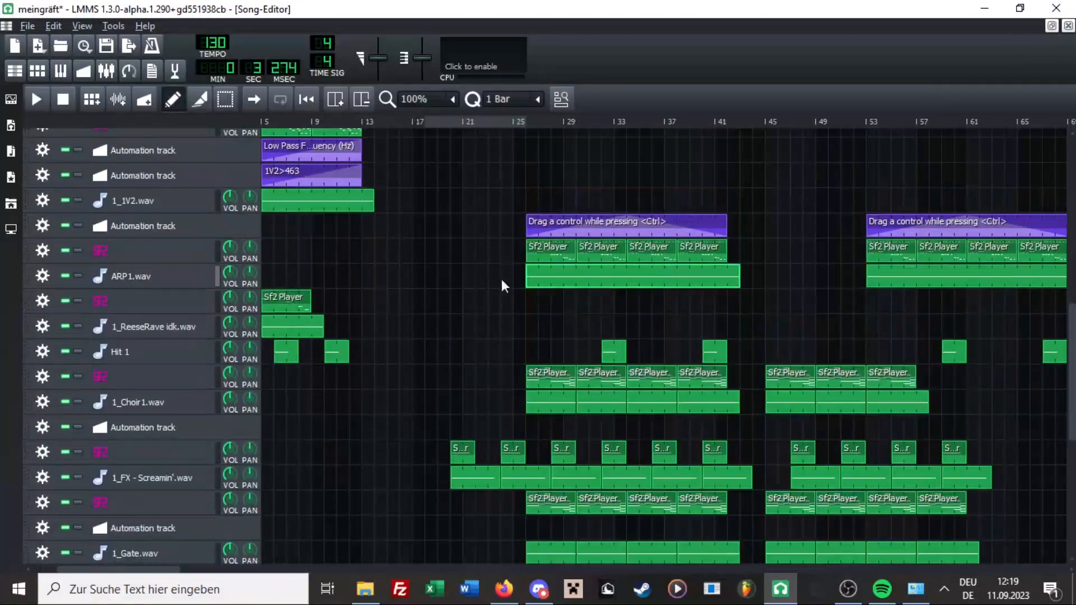
pyautogui.doubleClick(563, 259)
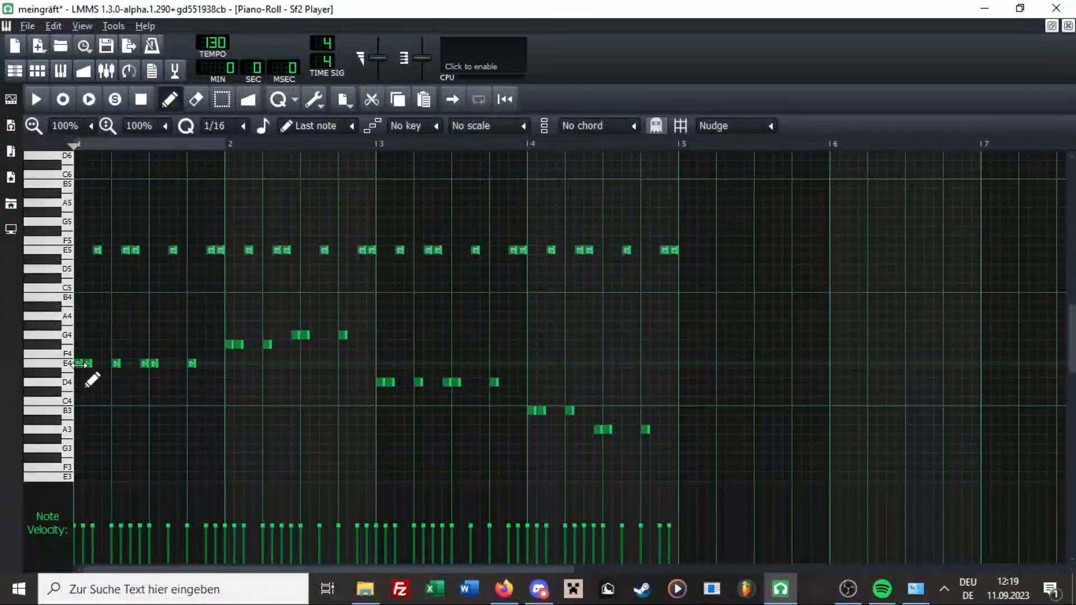
pyautogui.click(1068, 26)
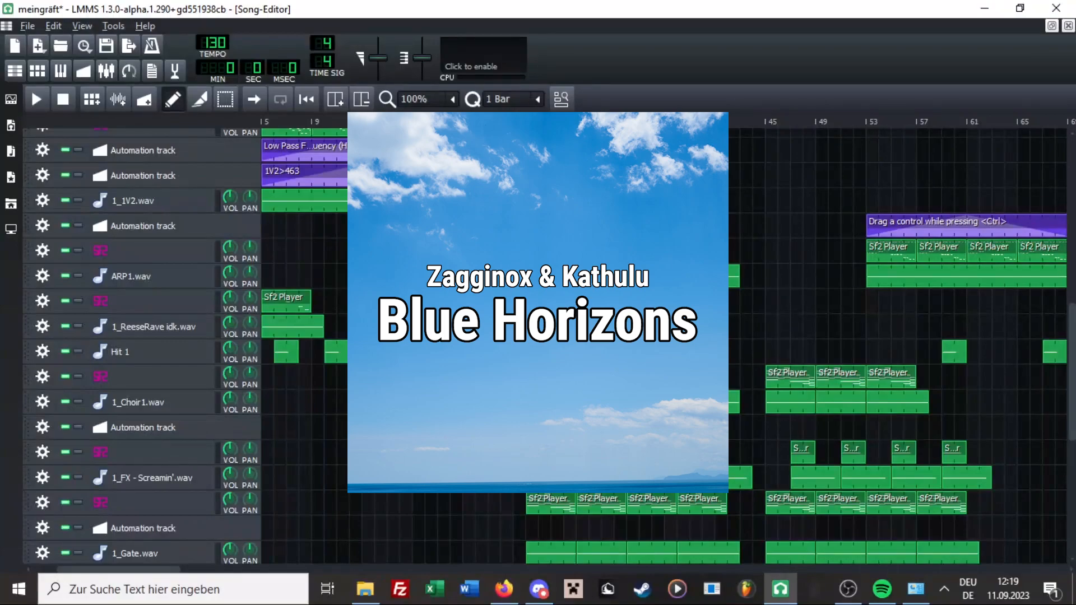
# Move the song position to around bar 17, check the 1_FX - Screamin' and ARP1.wav channels in the Mixer, and close it.
pyautogui.moveTo(493, 122); pyautogui.dragTo(411, 123)
pyautogui.click(276, 324)
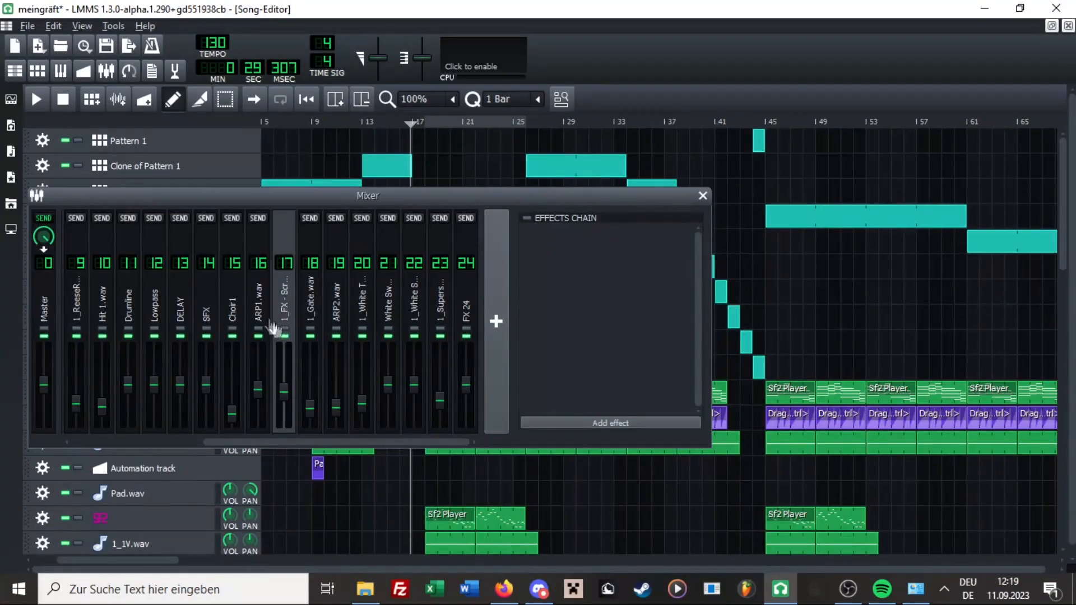
pyautogui.click(268, 325)
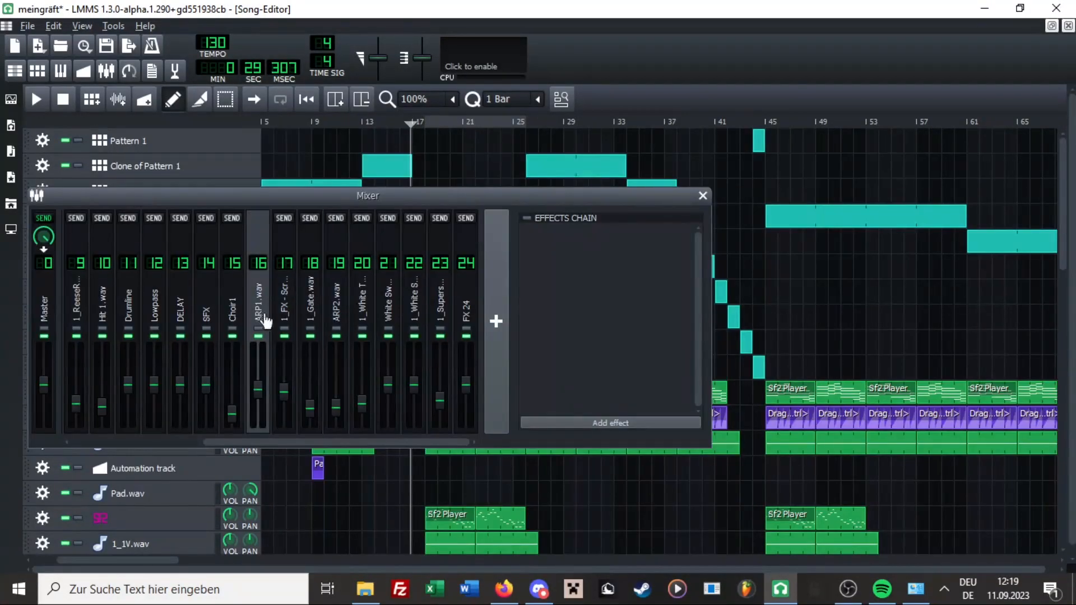
pyautogui.click(704, 196)
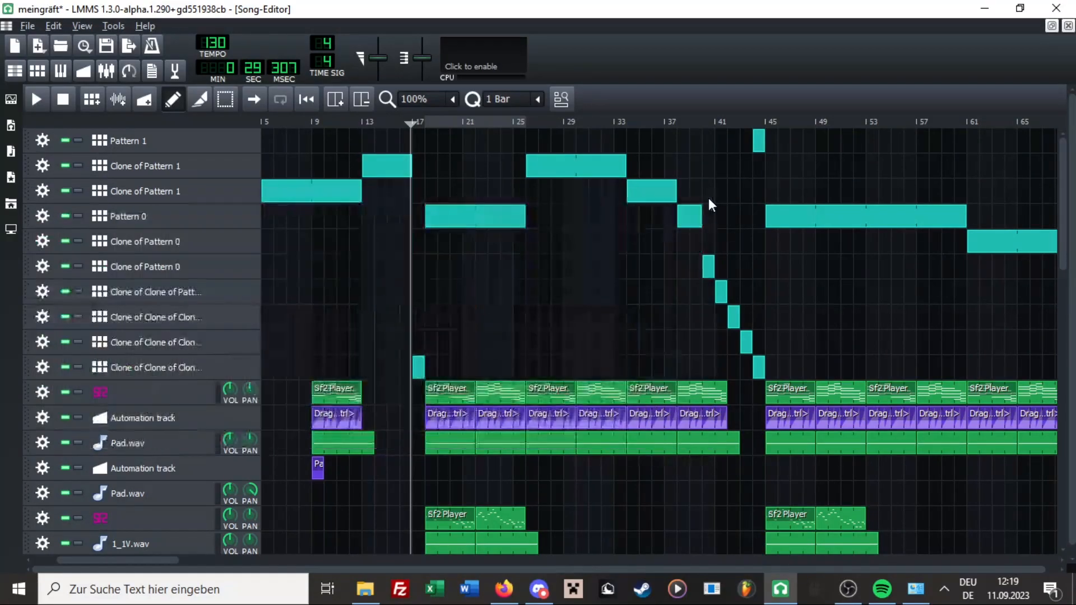
# View the Clone of Pattern 1 clip around bar 26 in the Pattern Editor and return to the Song Editor.
pyautogui.doubleClick(562, 171)
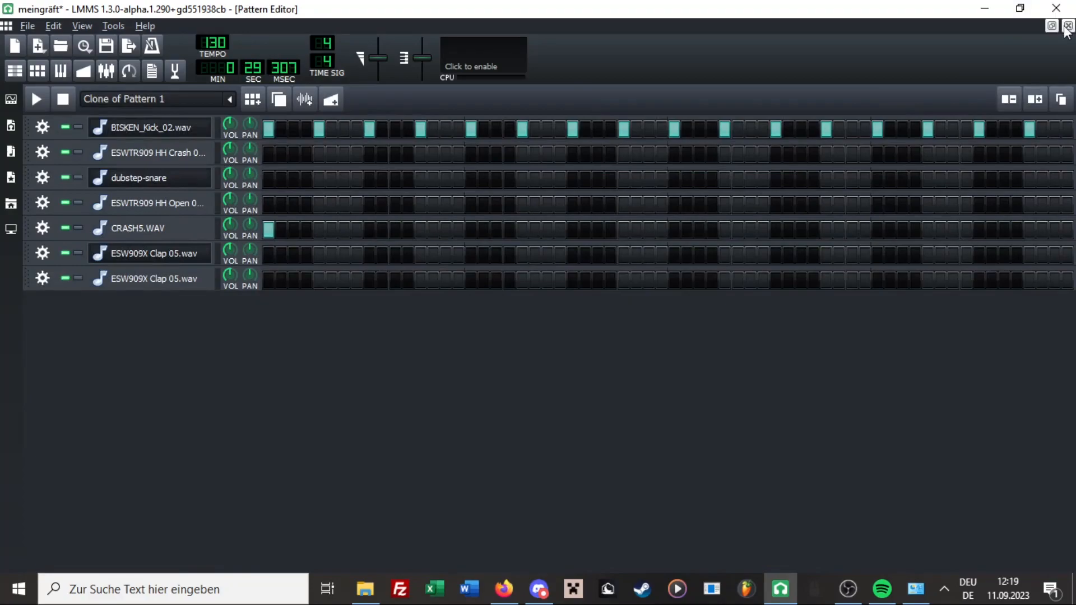
pyautogui.click(1069, 26)
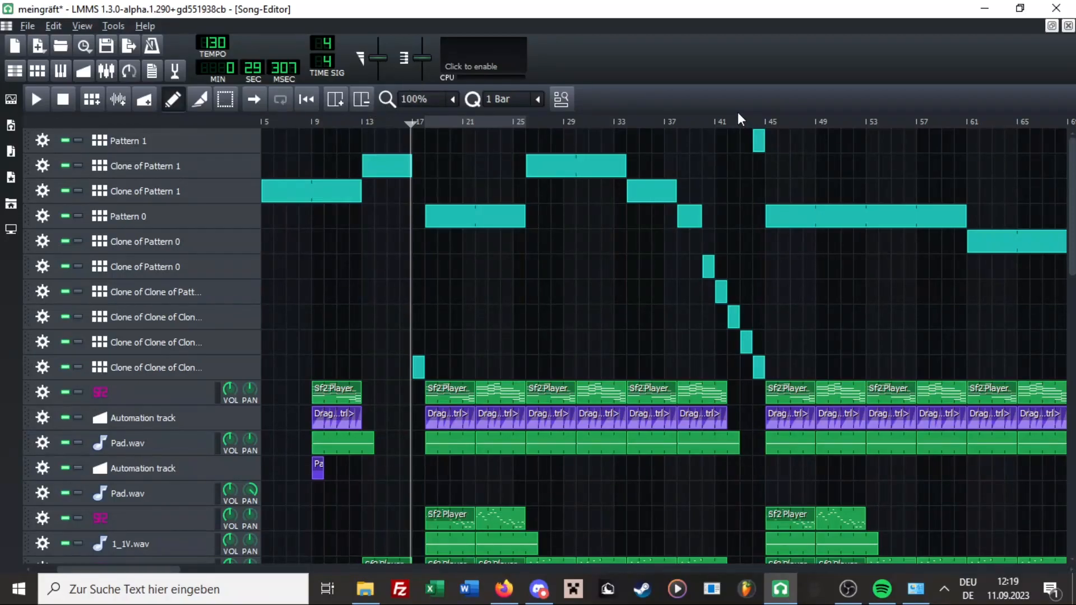
# Move the song position to around bar 42, near the end of the first drop's Pad.wav clip.
pyautogui.scroll(-5, 648, 249)
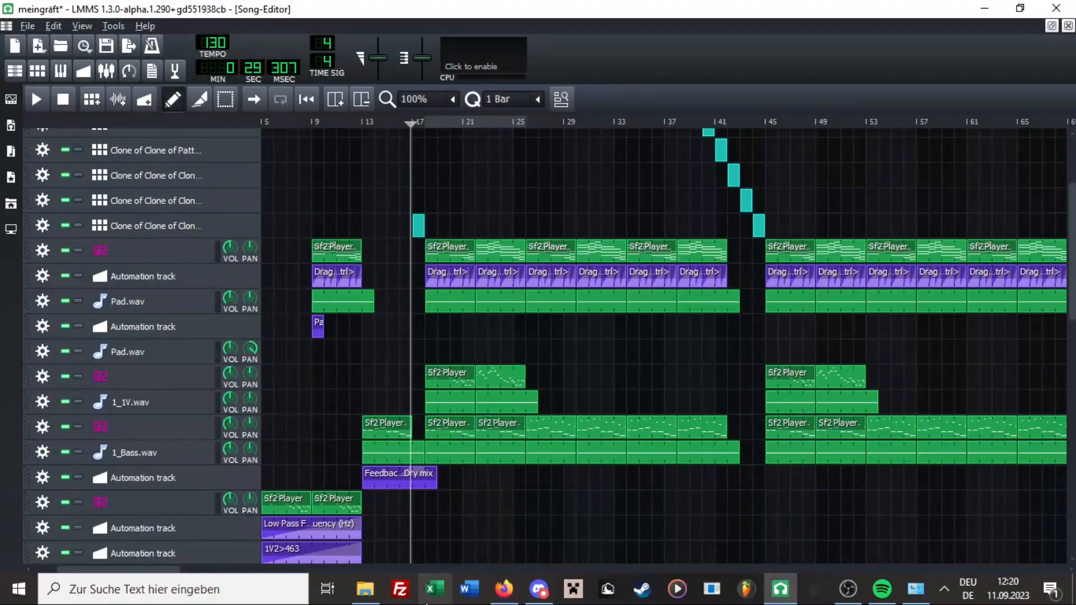
pyautogui.moveTo(139, 571); pyautogui.dragTo(57, 572)
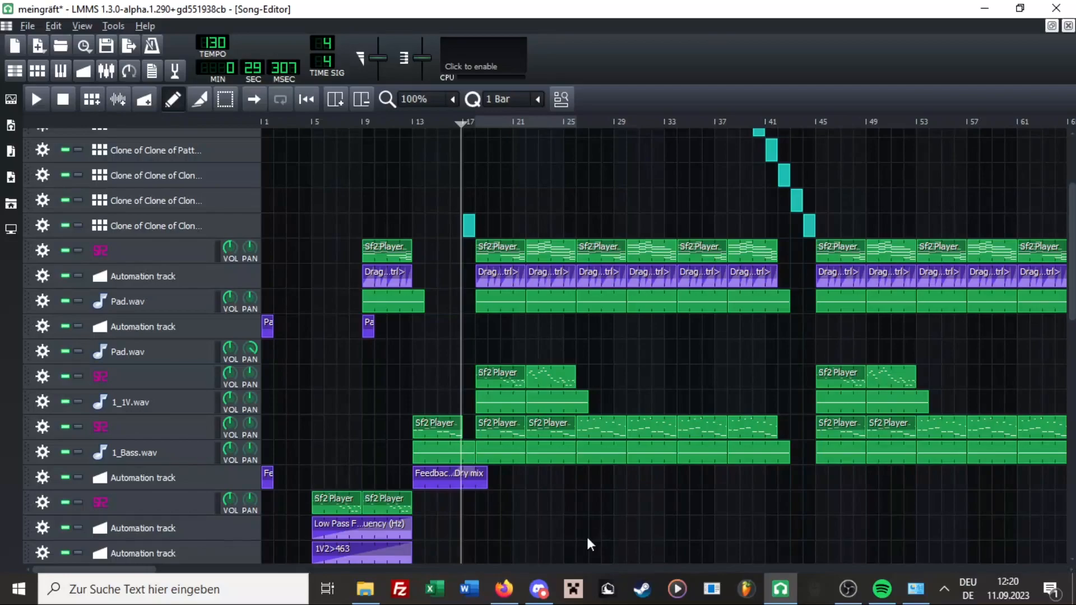
pyautogui.click(785, 122)
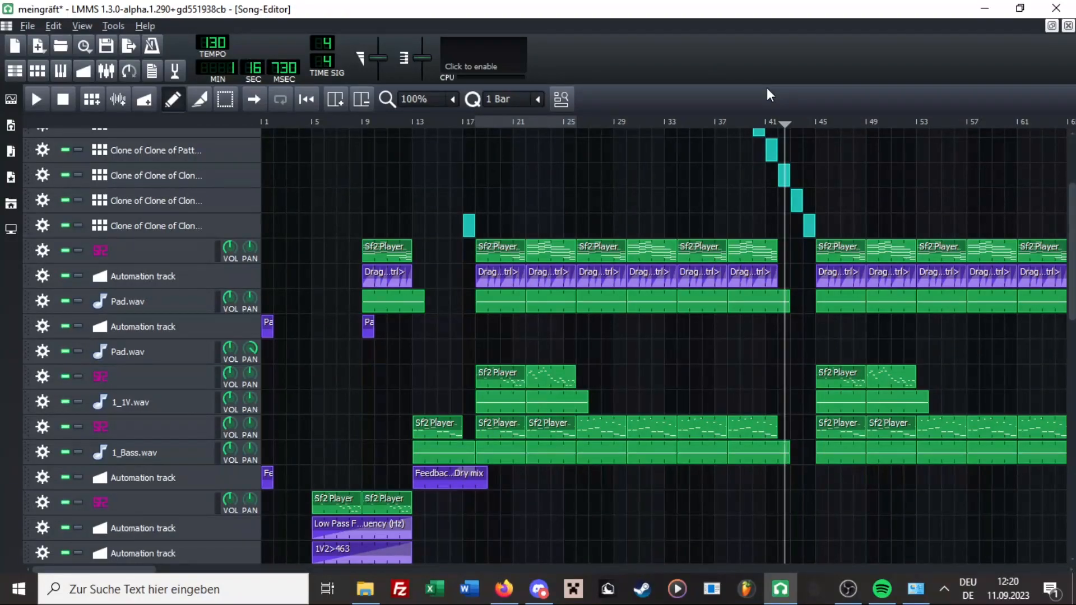